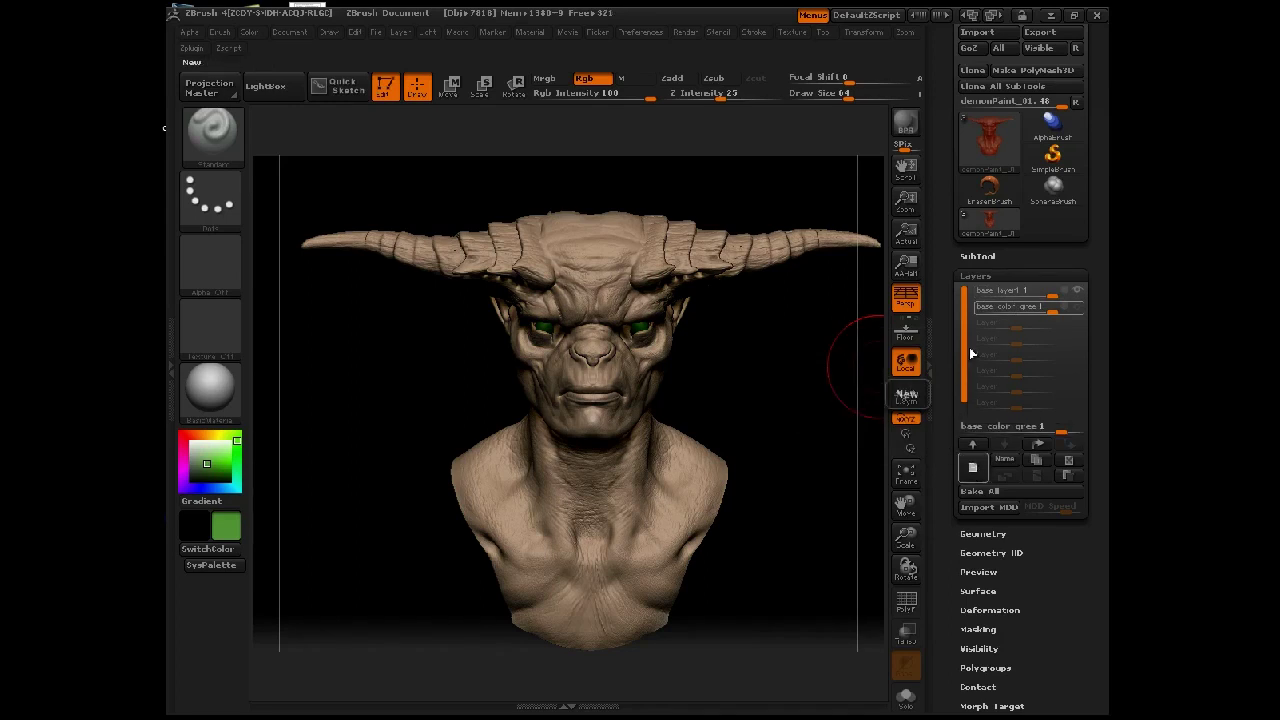
Create a new layer above the base colour layers and name it "spatter"
left_click(972, 467)
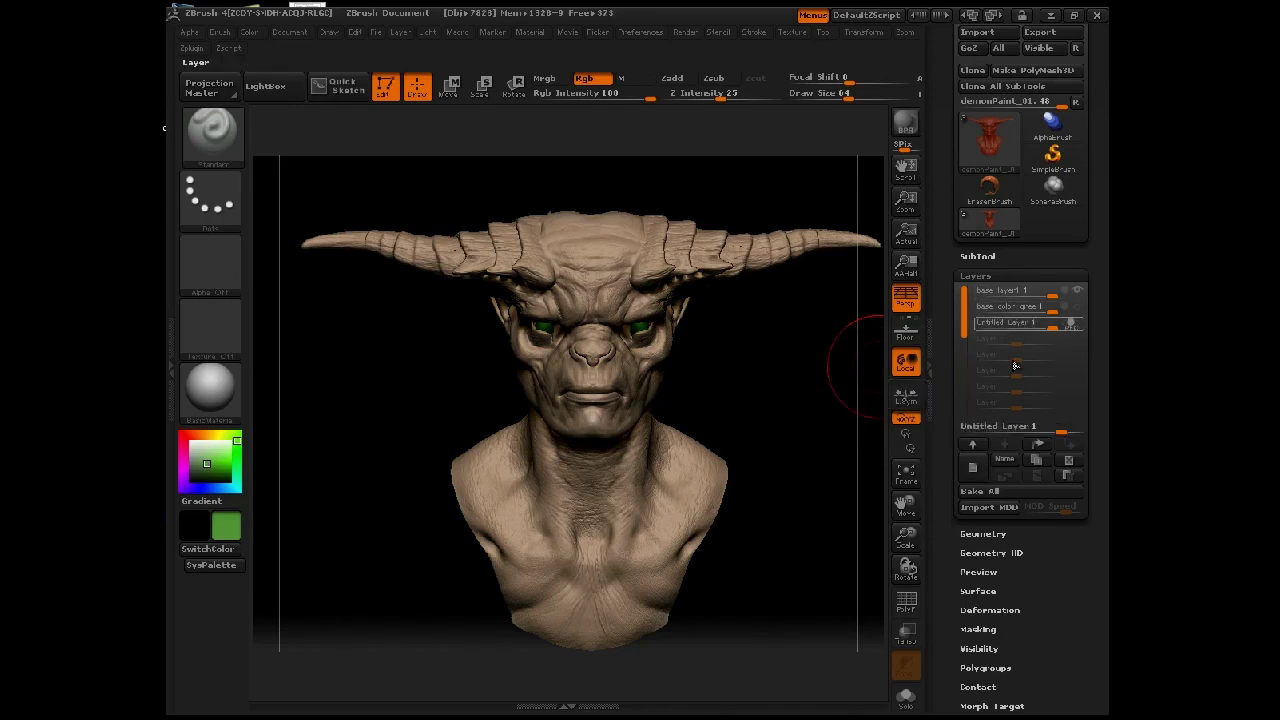
left_click(1003, 459)
type("sp")
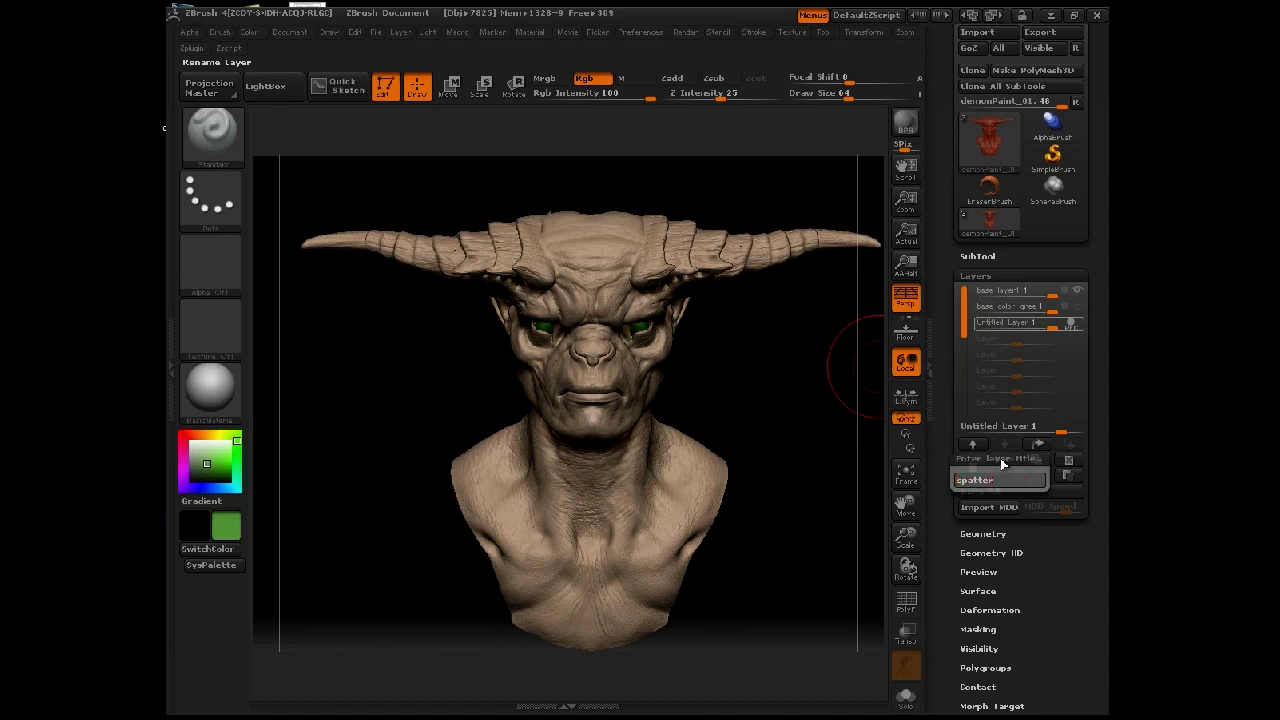
type("atter")
key("Return")
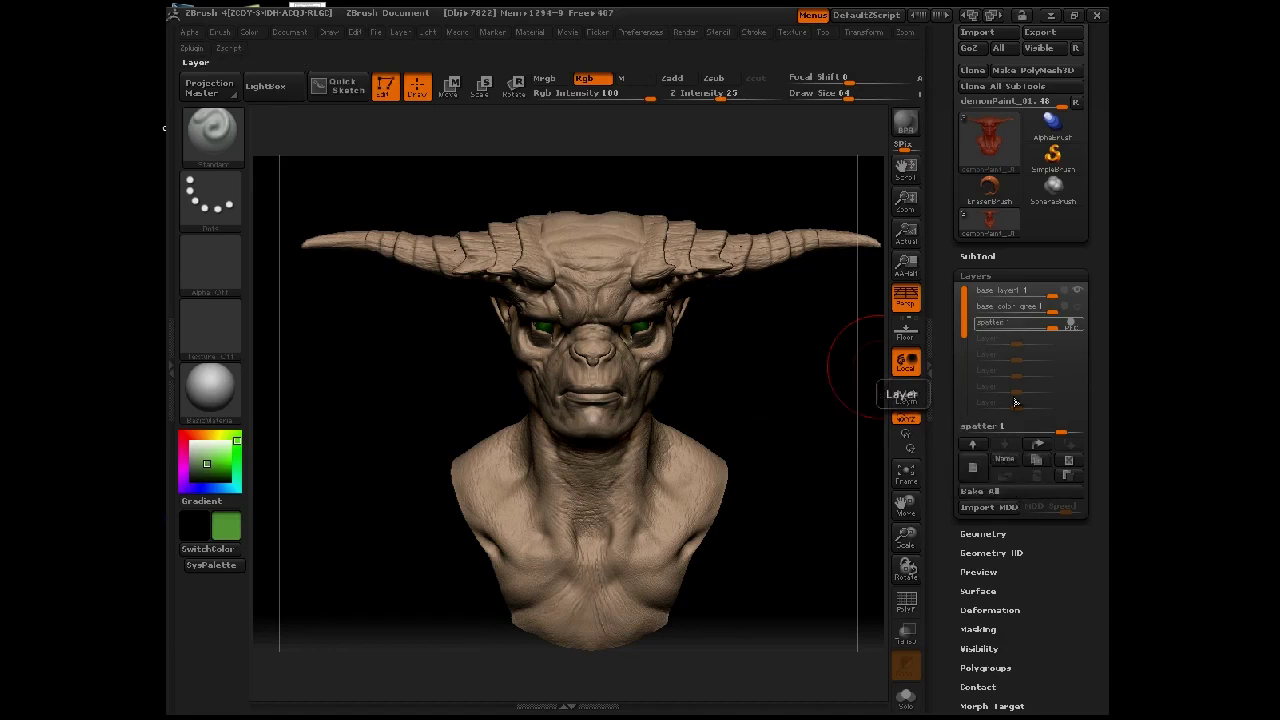
Switch the Standard brush's stroke type to Spray
mouse_move(754, 394)
left_mouse_down()
mouse_move(754, 381)
mouse_move(863, 374)
left_mouse_up()
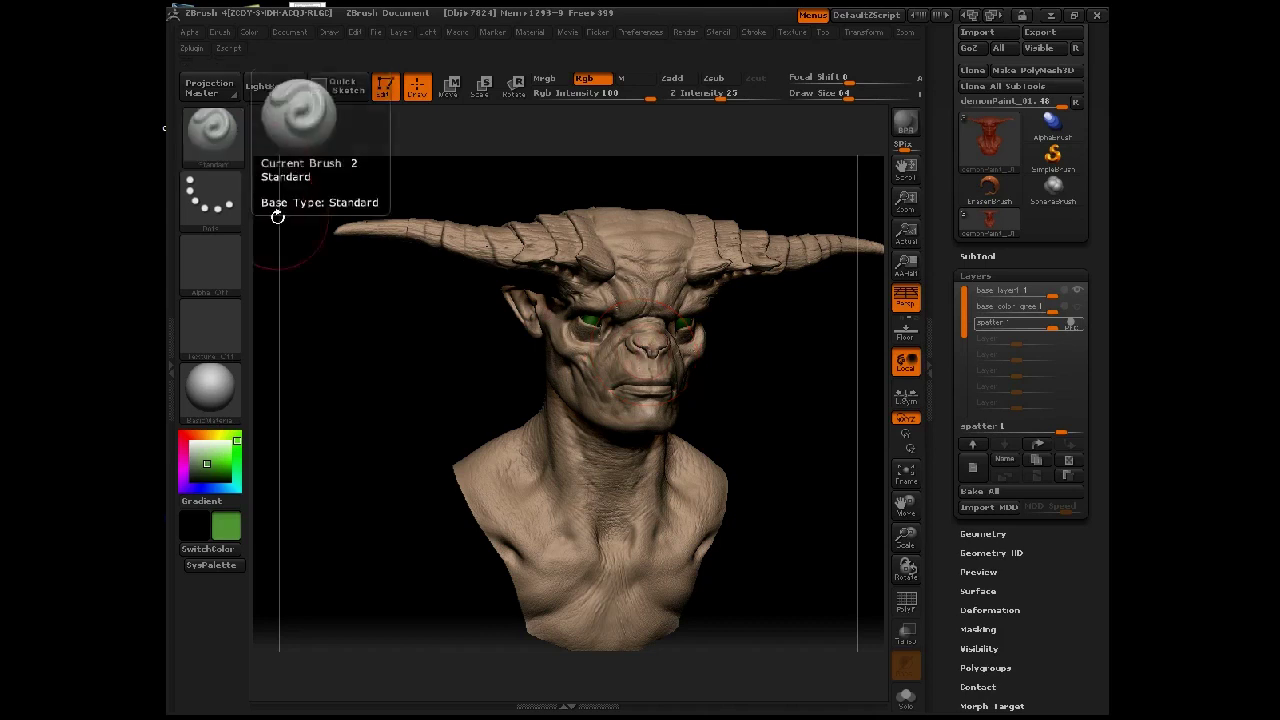
left_click(210, 197)
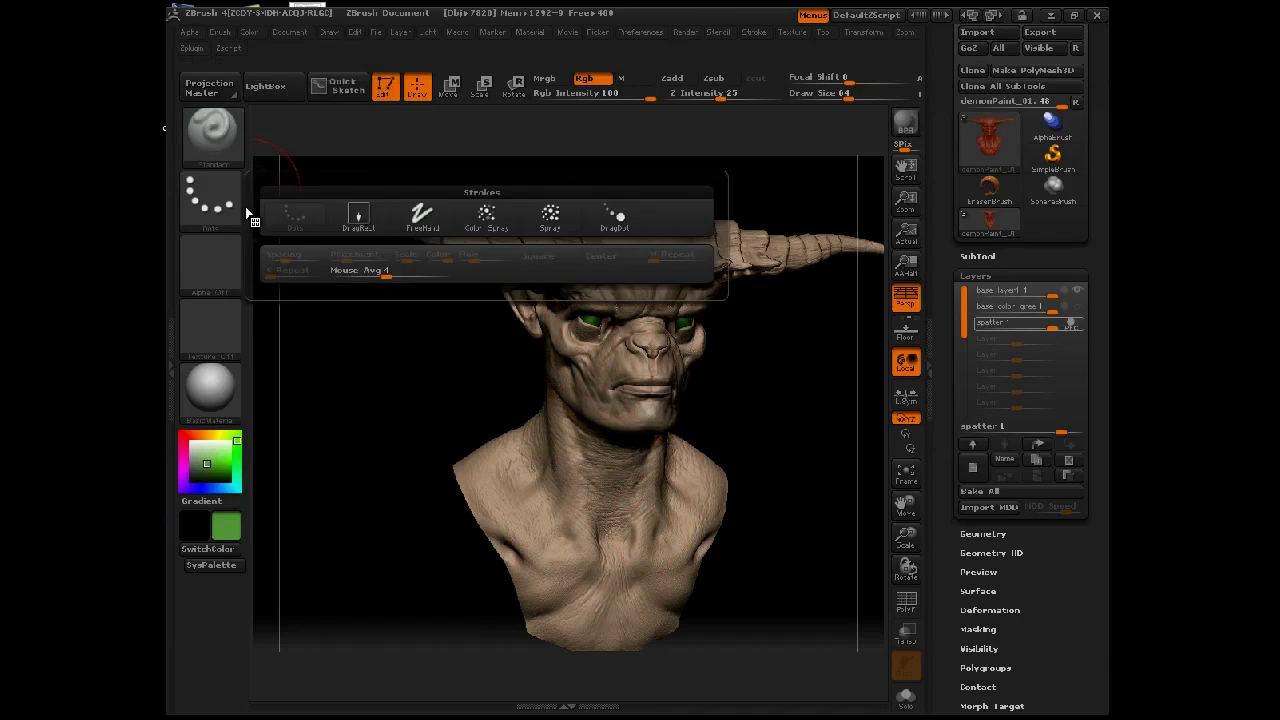
left_click(550, 214)
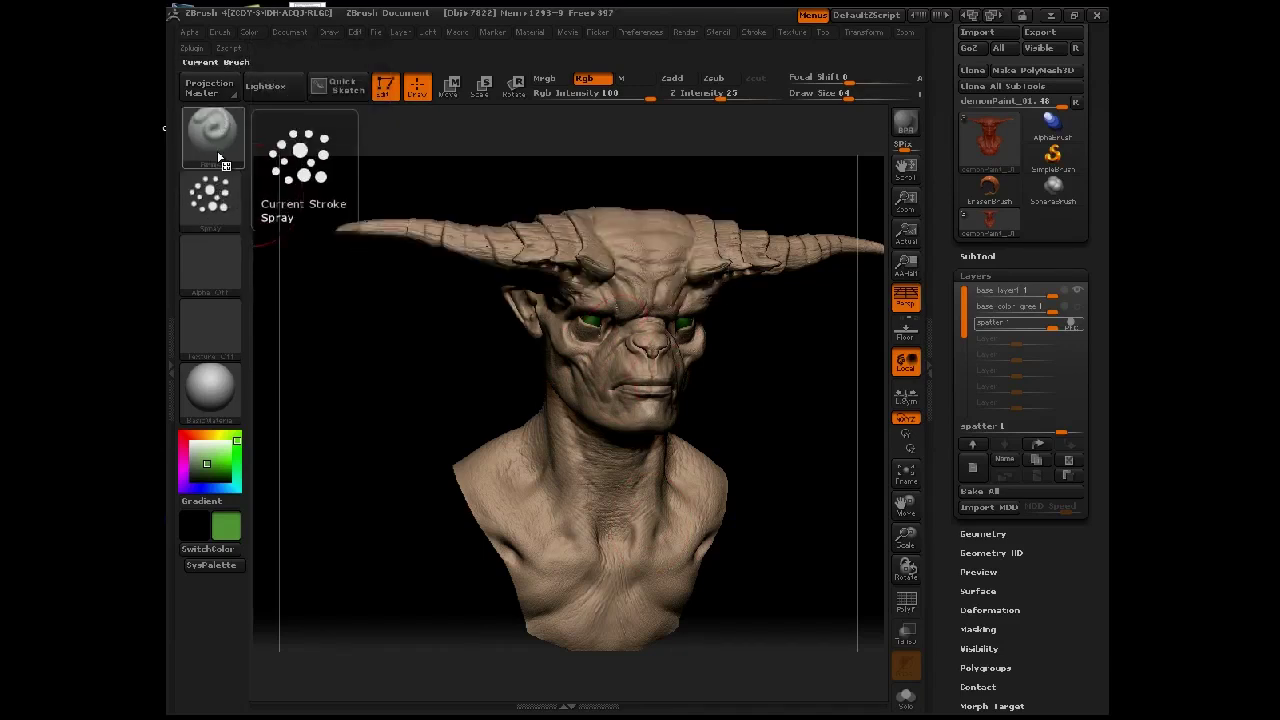
left_click(200, 220)
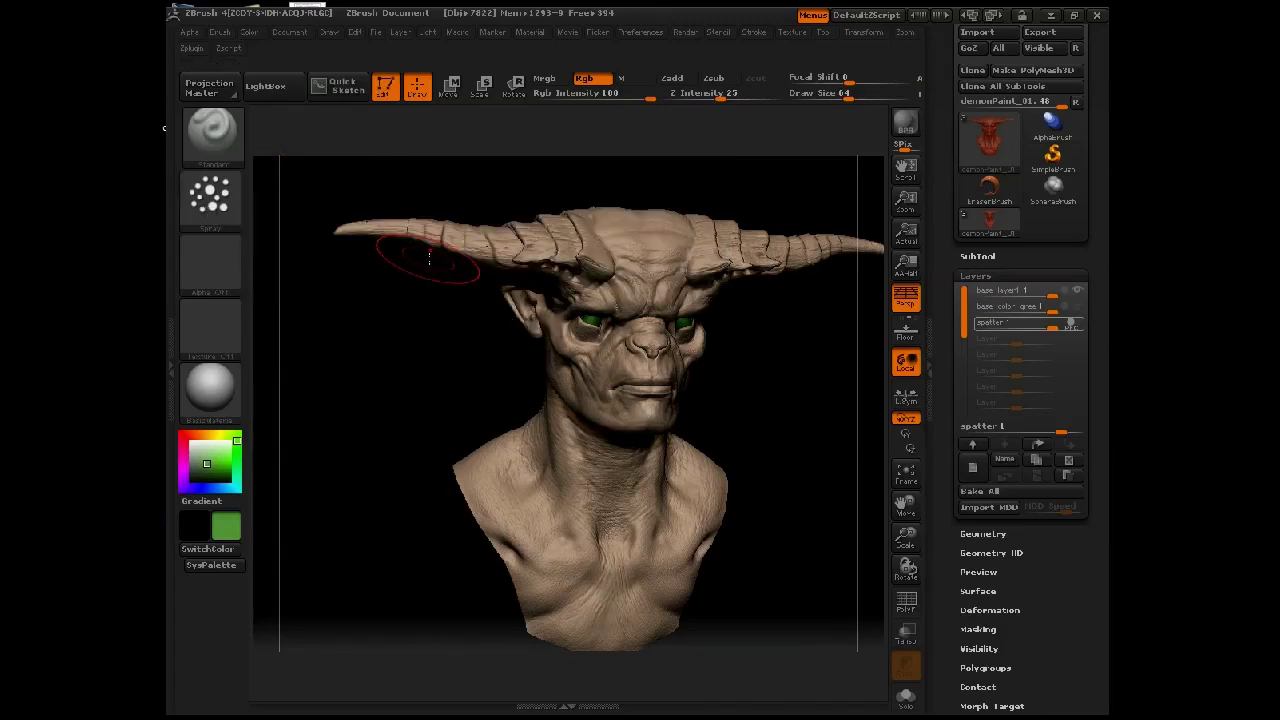
left_click(212, 203)
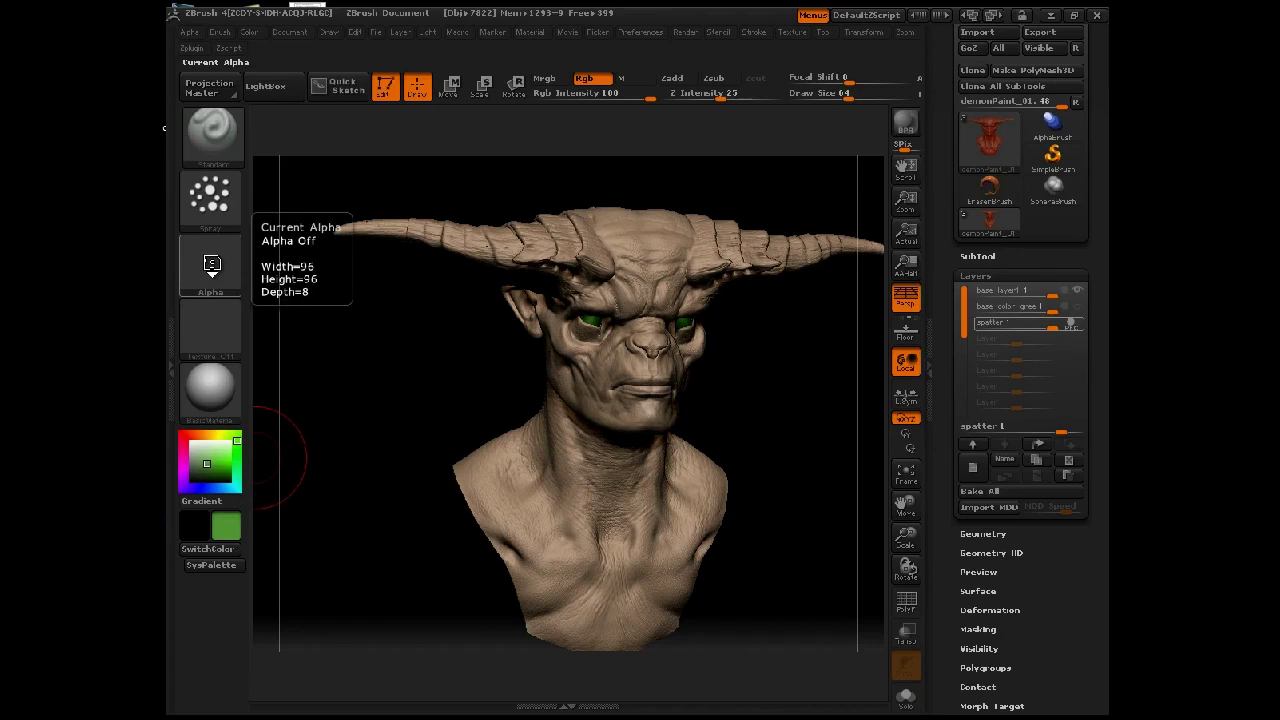
Assign the speckled Alpha 07 to the spray brush
left_click(212, 264)
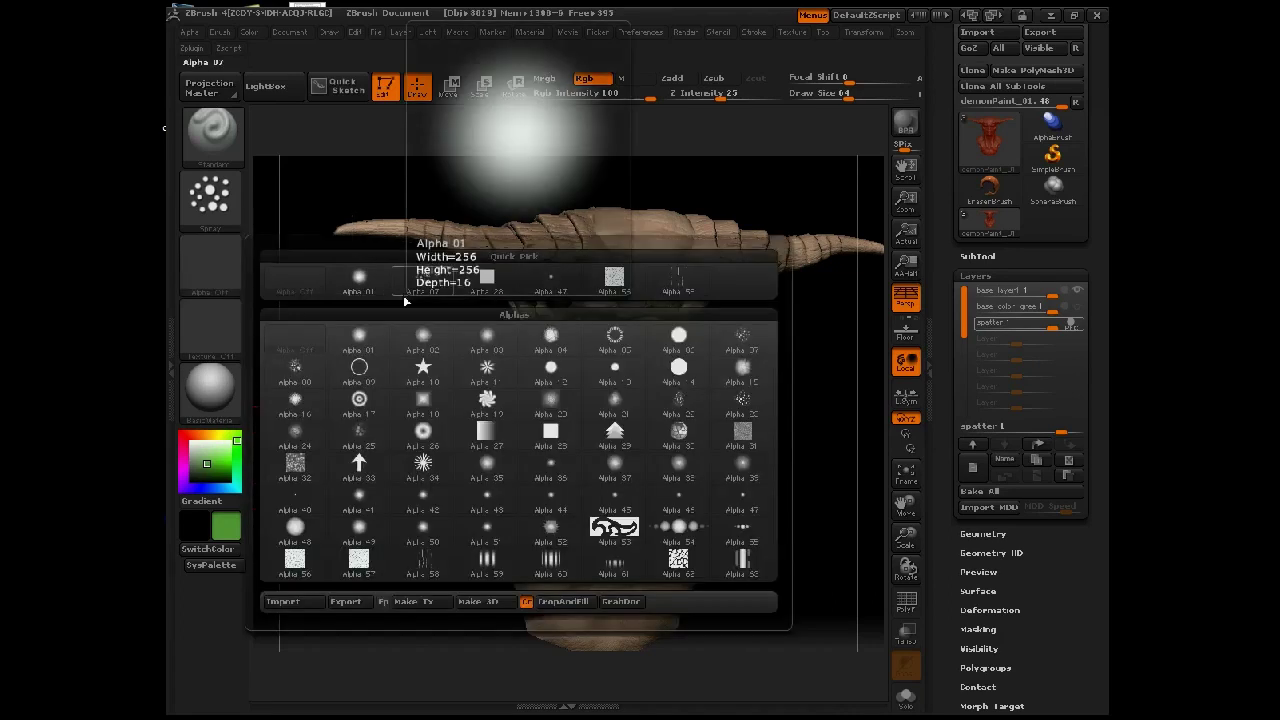
left_click(460, 335)
left_click(223, 274)
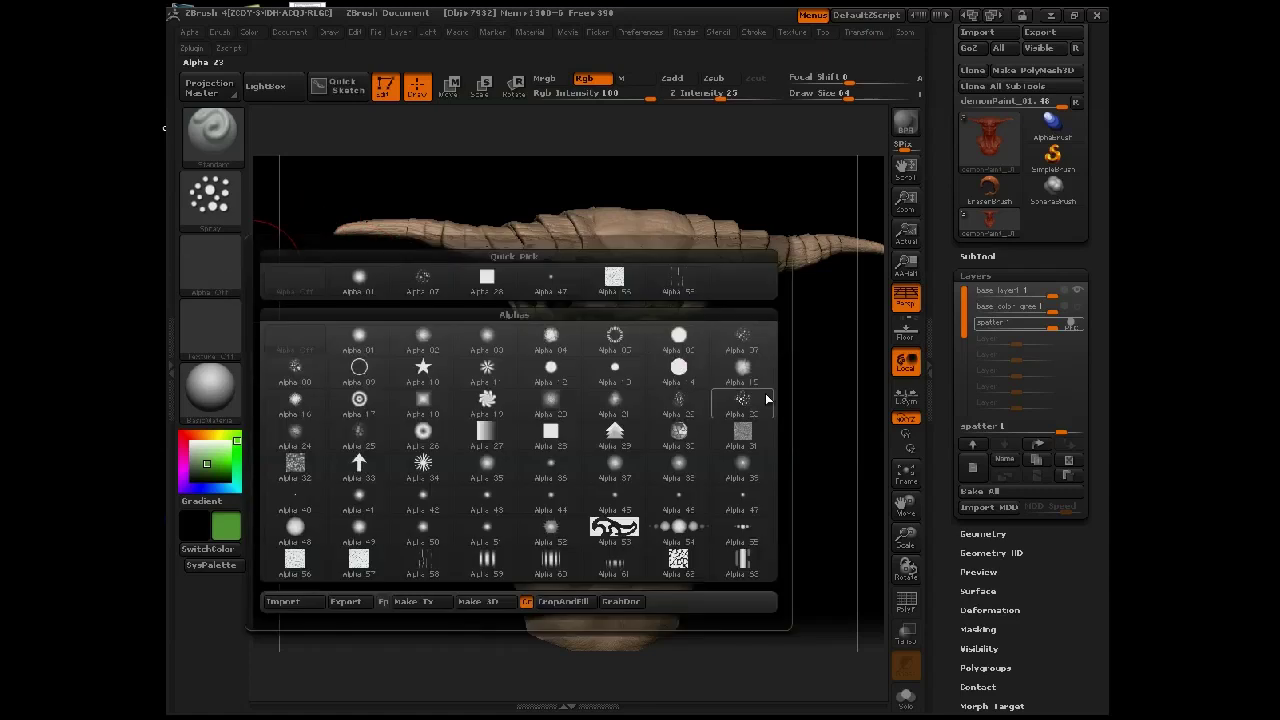
left_click(239, 274)
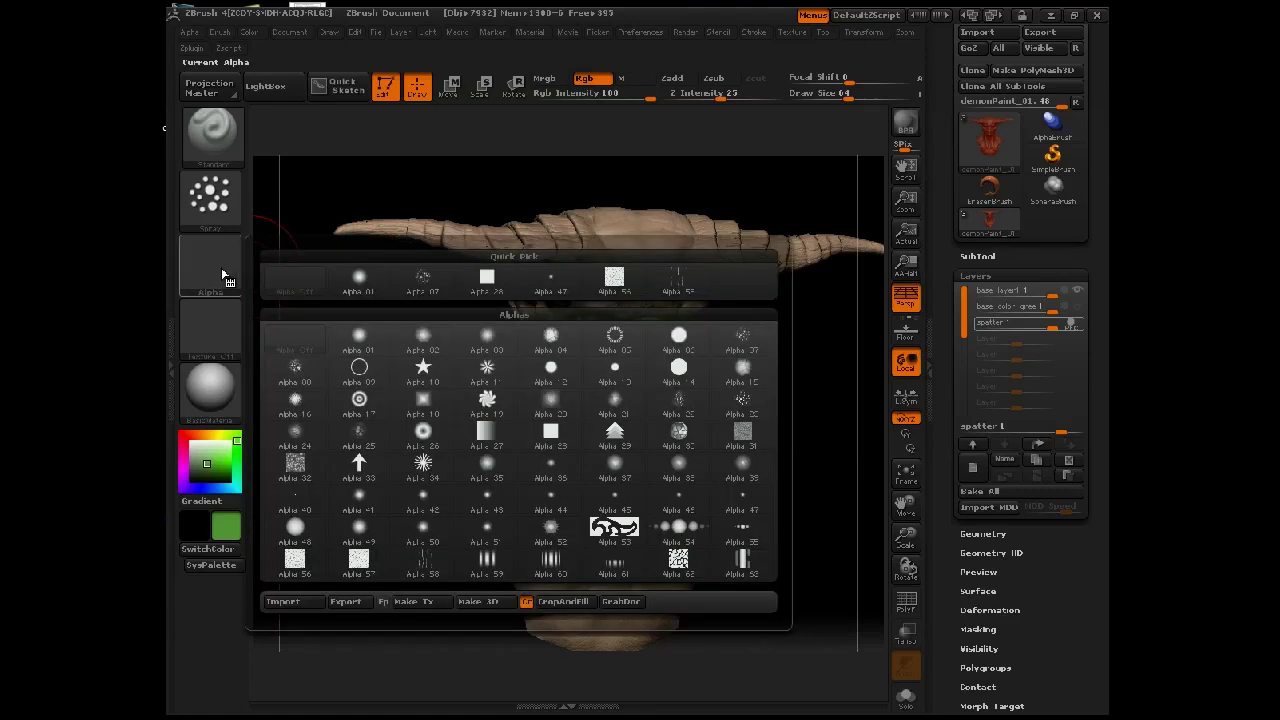
left_click(732, 337)
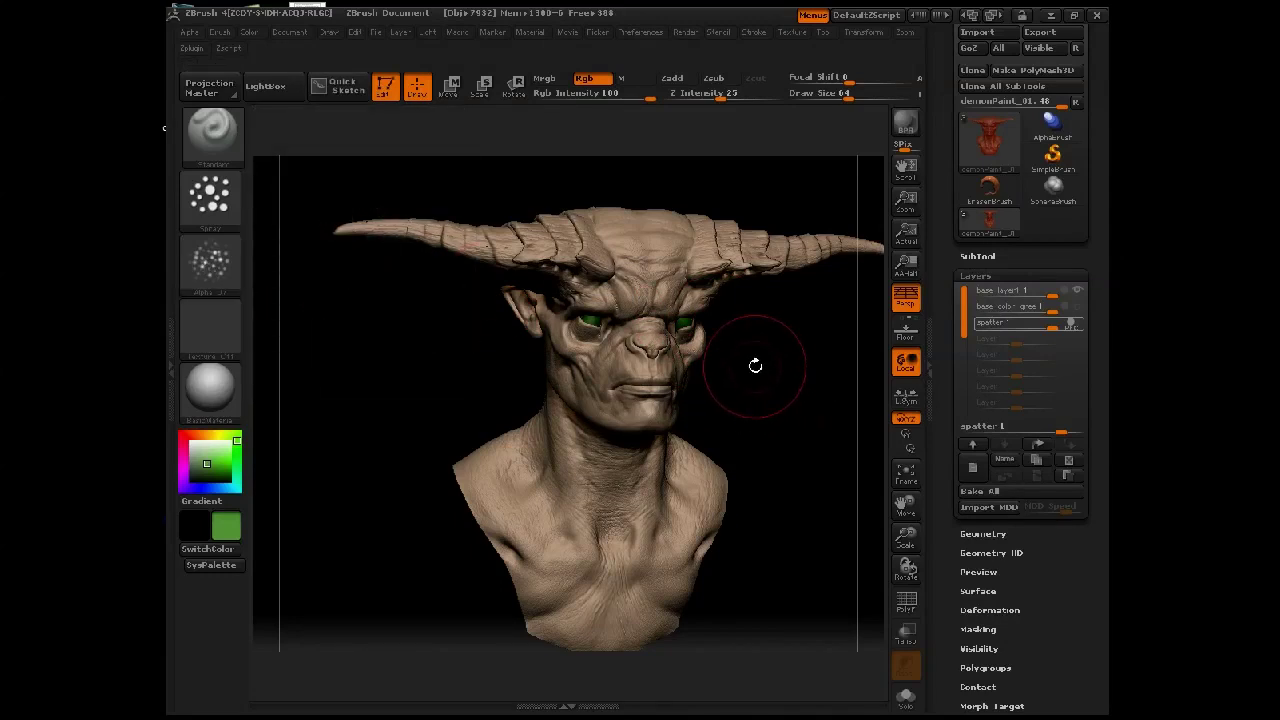
Set the painting colour to a muted dark red with RGB 120, 58, 60
left_click(185, 436)
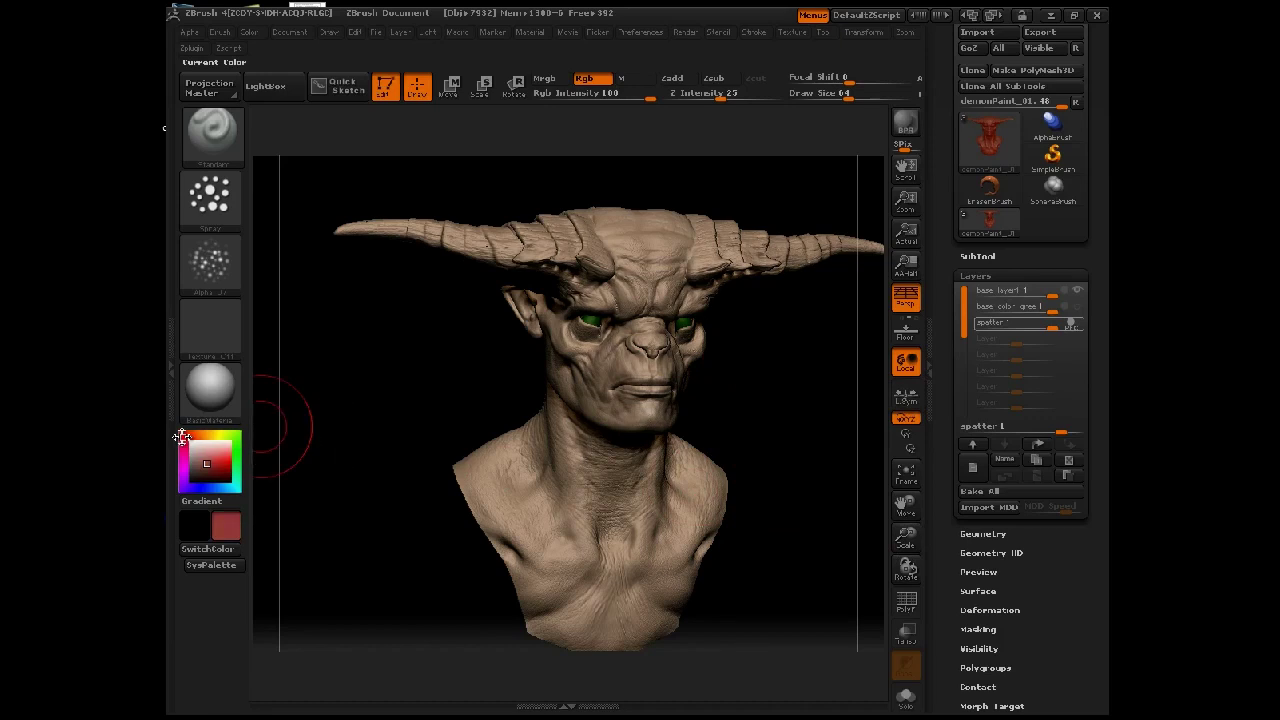
left_click(212, 565)
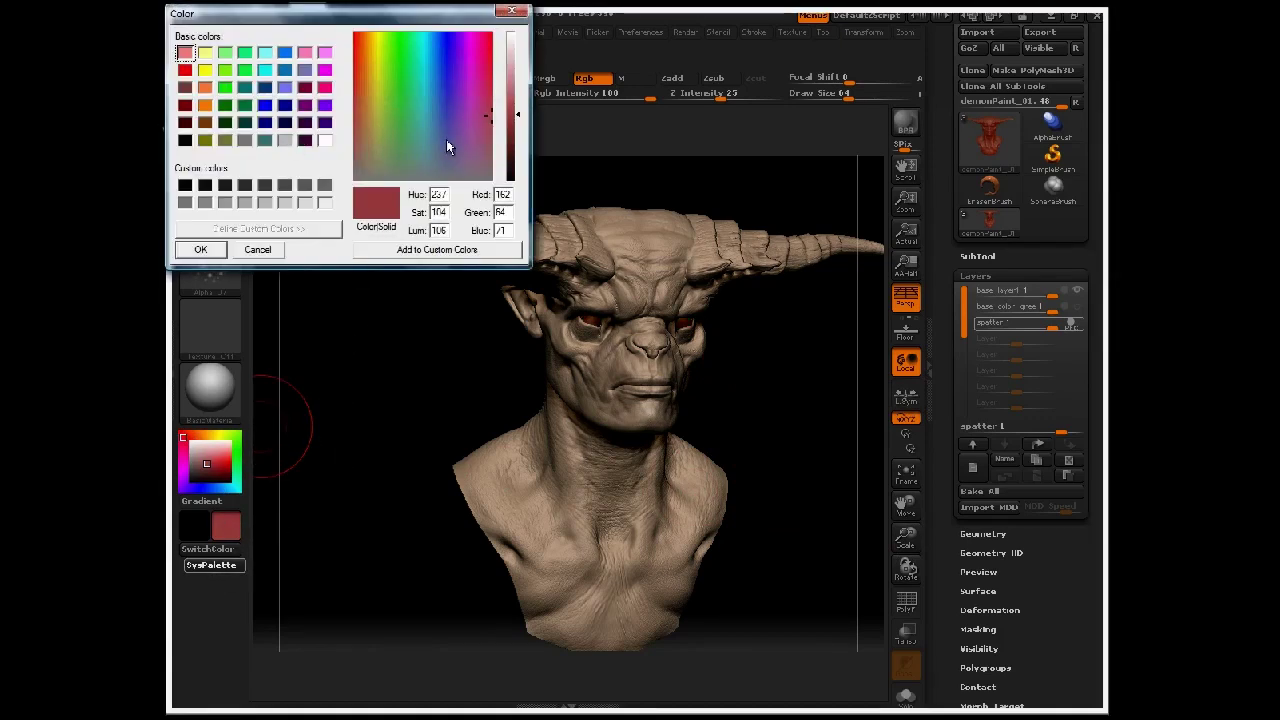
left_click_drag(488, 122, 517, 128)
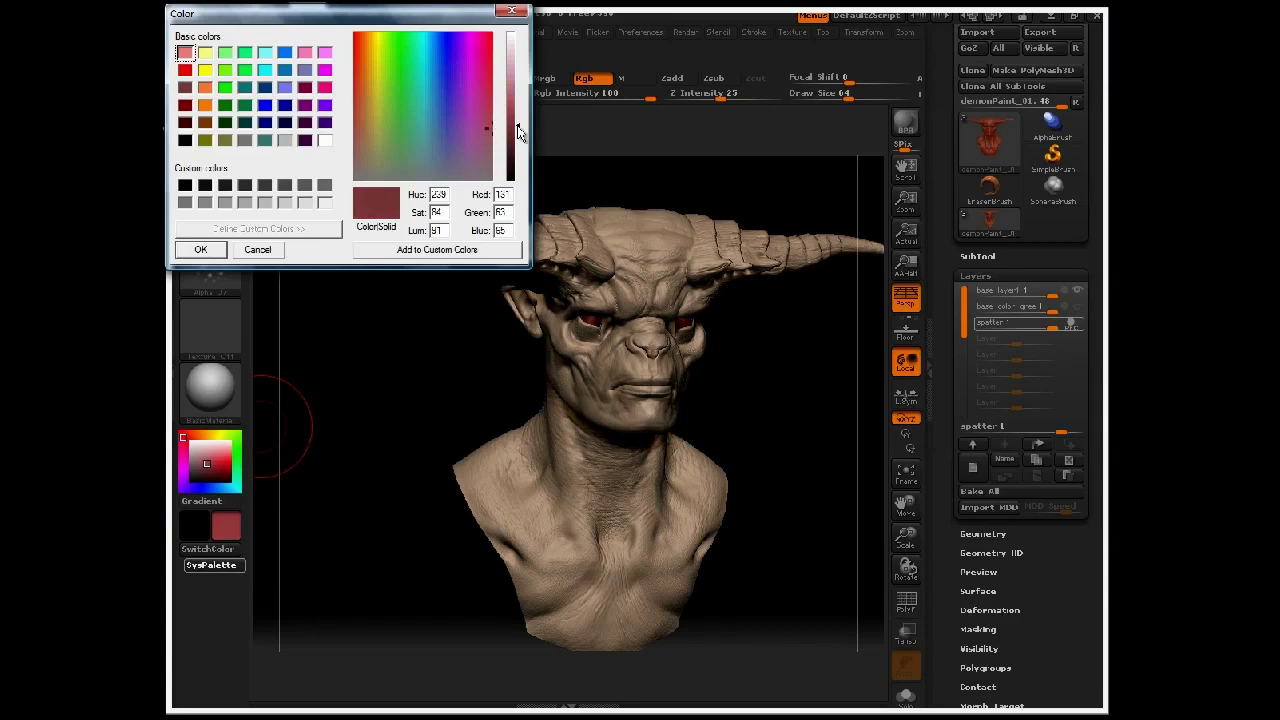
left_click(222, 252)
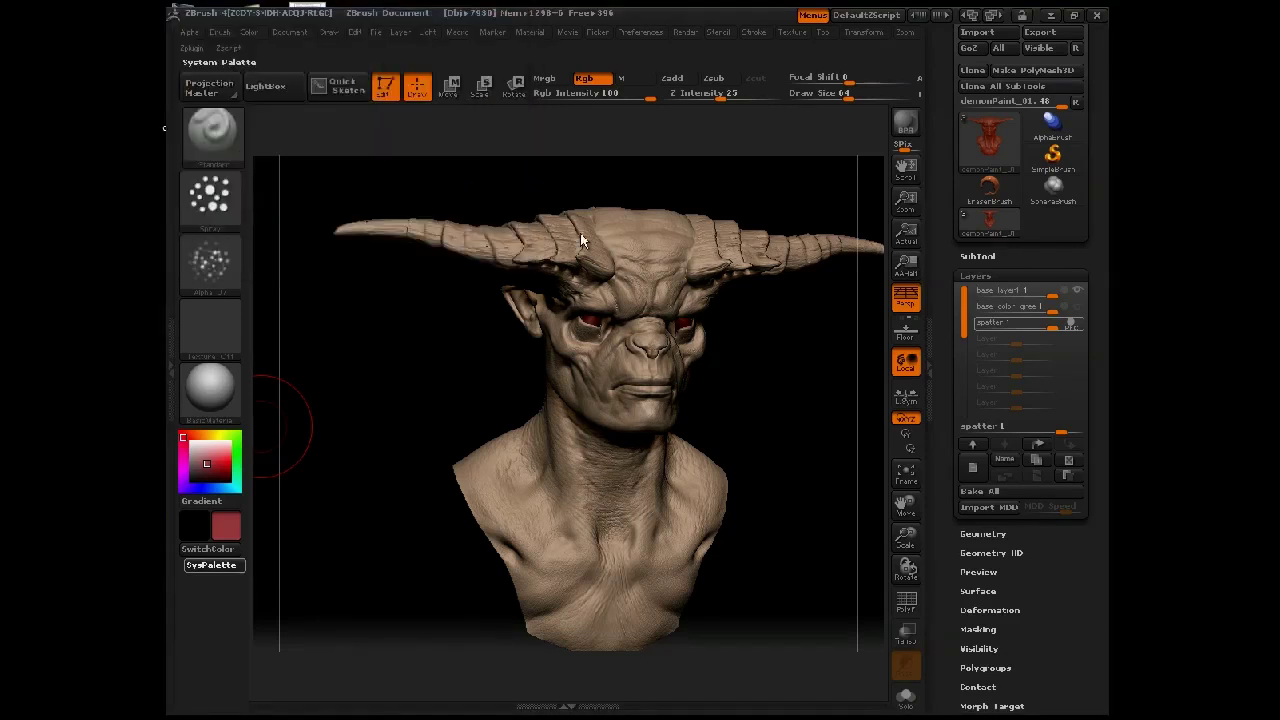
Set the draw size to 24 and spatter dark red around the eye sockets and upper cheeks
mouse_move(795, 357)
left_mouse_down()
mouse_move(829, 492)
mouse_move(845, 385)
mouse_move(836, 345)
left_mouse_up()
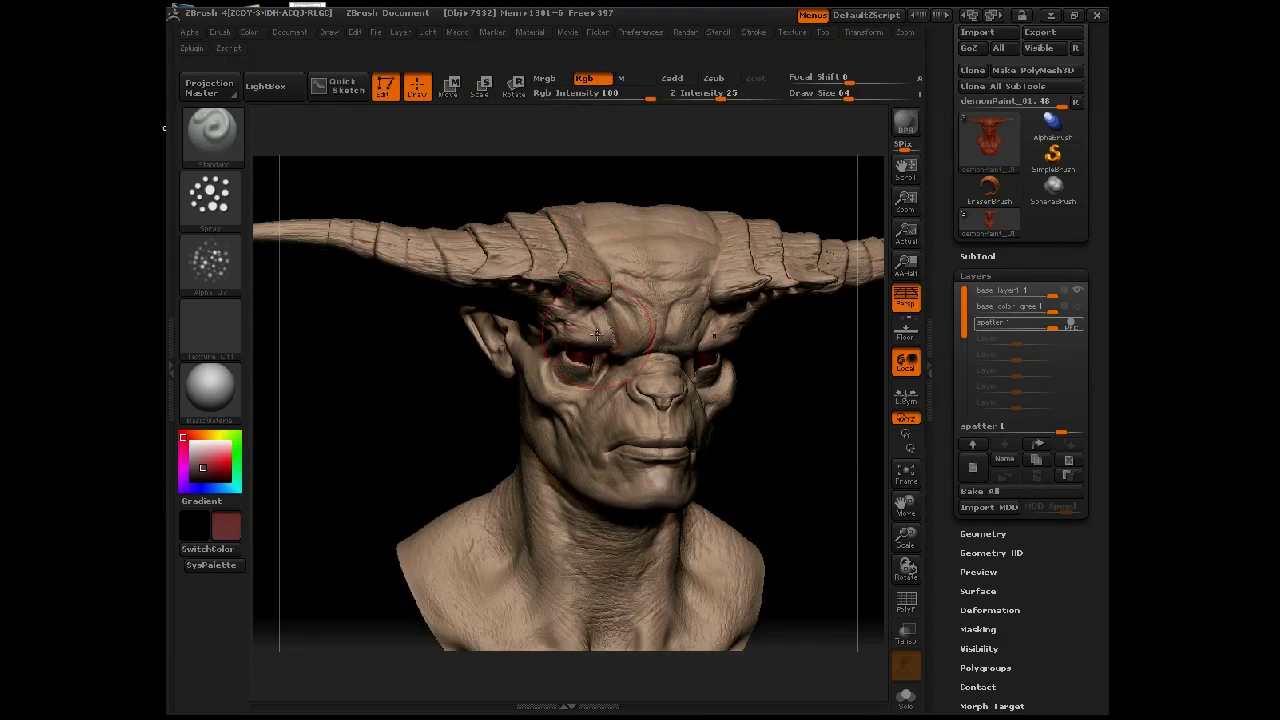
key("space")
left_click_drag(597, 336, 584, 337)
mouse_move(546, 362)
left_mouse_down()
mouse_move(588, 383)
mouse_move(566, 380)
left_mouse_up()
key("space")
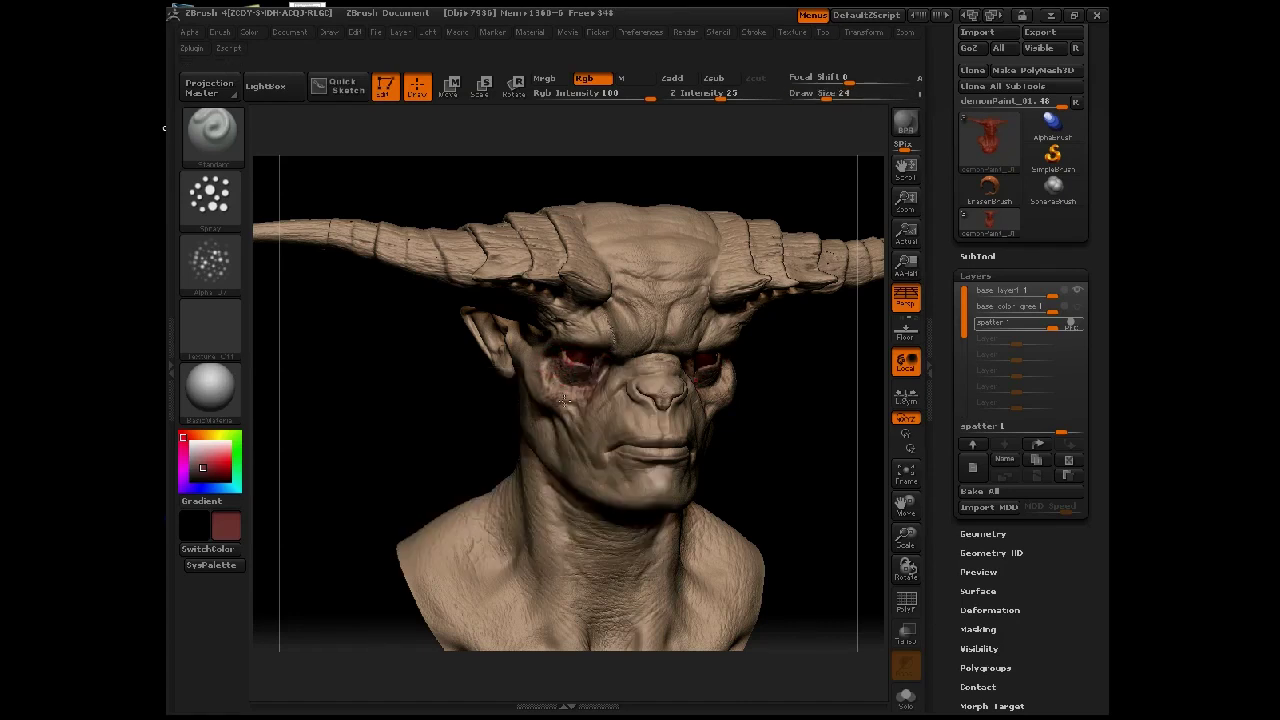
left_click_drag(577, 417, 566, 401)
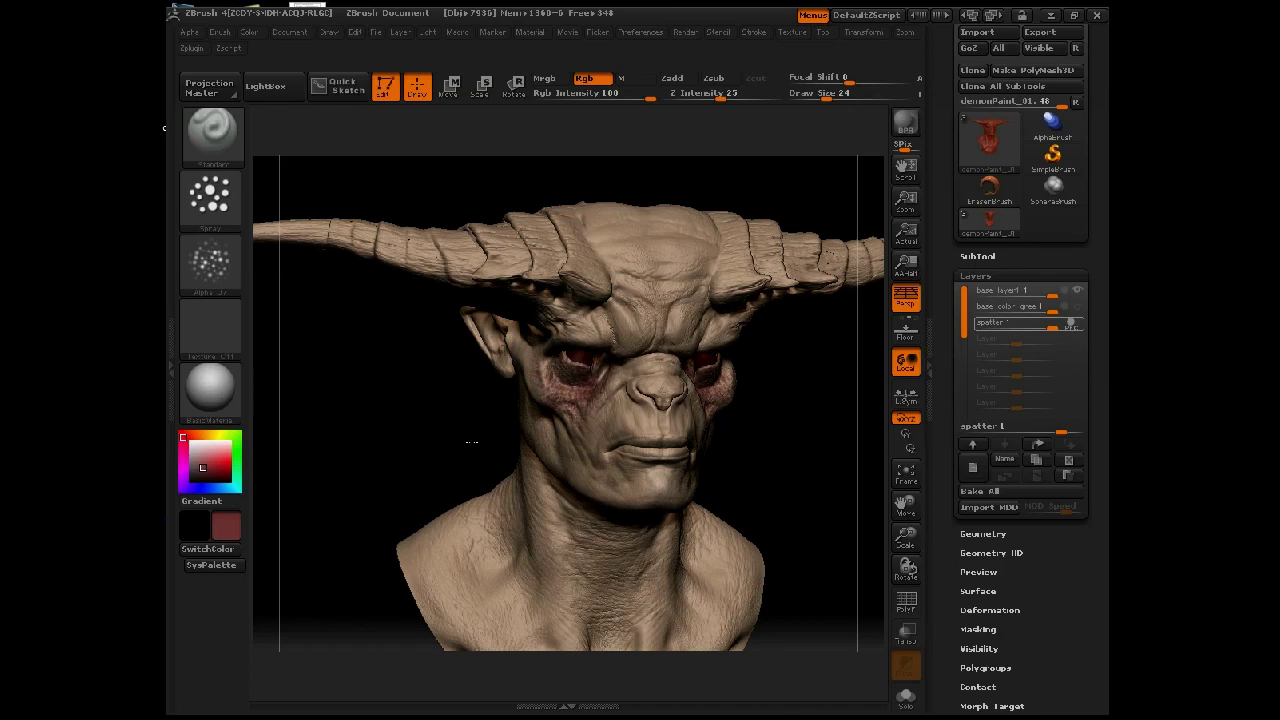
Try spattering dark red over the forehead between the horns and undo the stroke
mouse_move(630, 298)
left_mouse_down()
mouse_move(640, 280)
mouse_move(625, 230)
mouse_move(610, 261)
mouse_move(630, 300)
mouse_move(610, 315)
mouse_move(665, 325)
left_mouse_up()
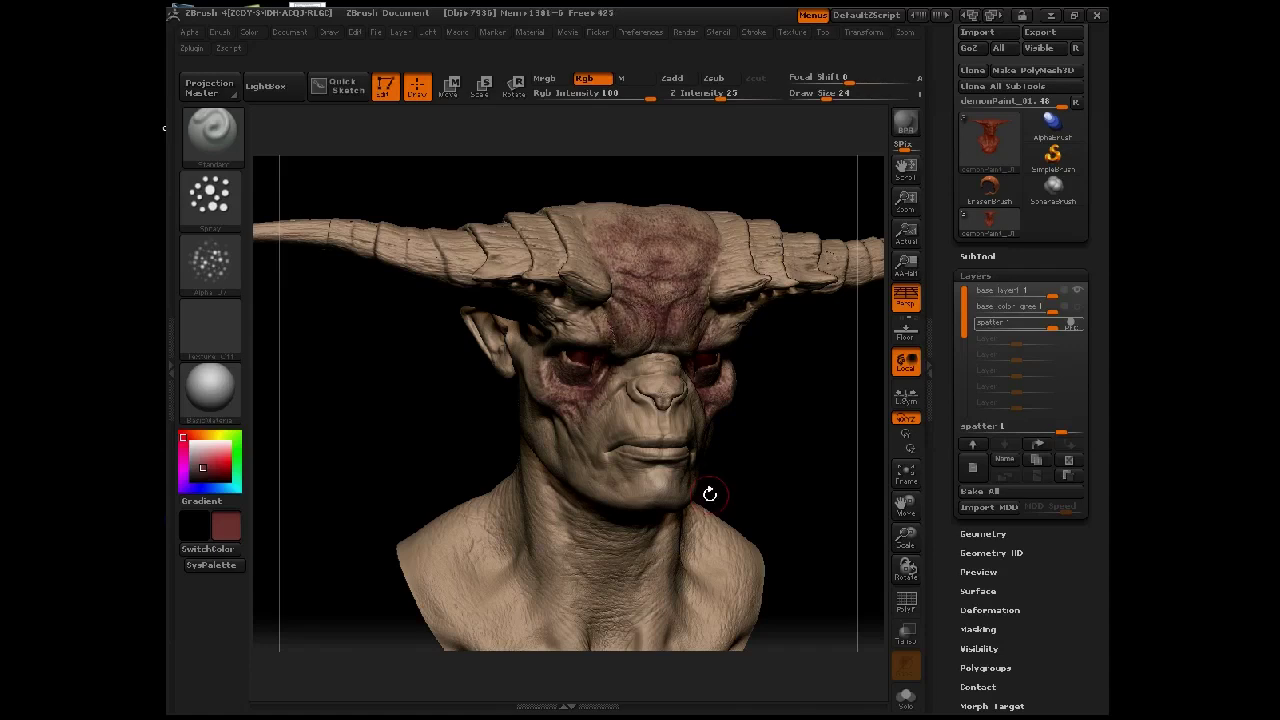
key("ctrl")
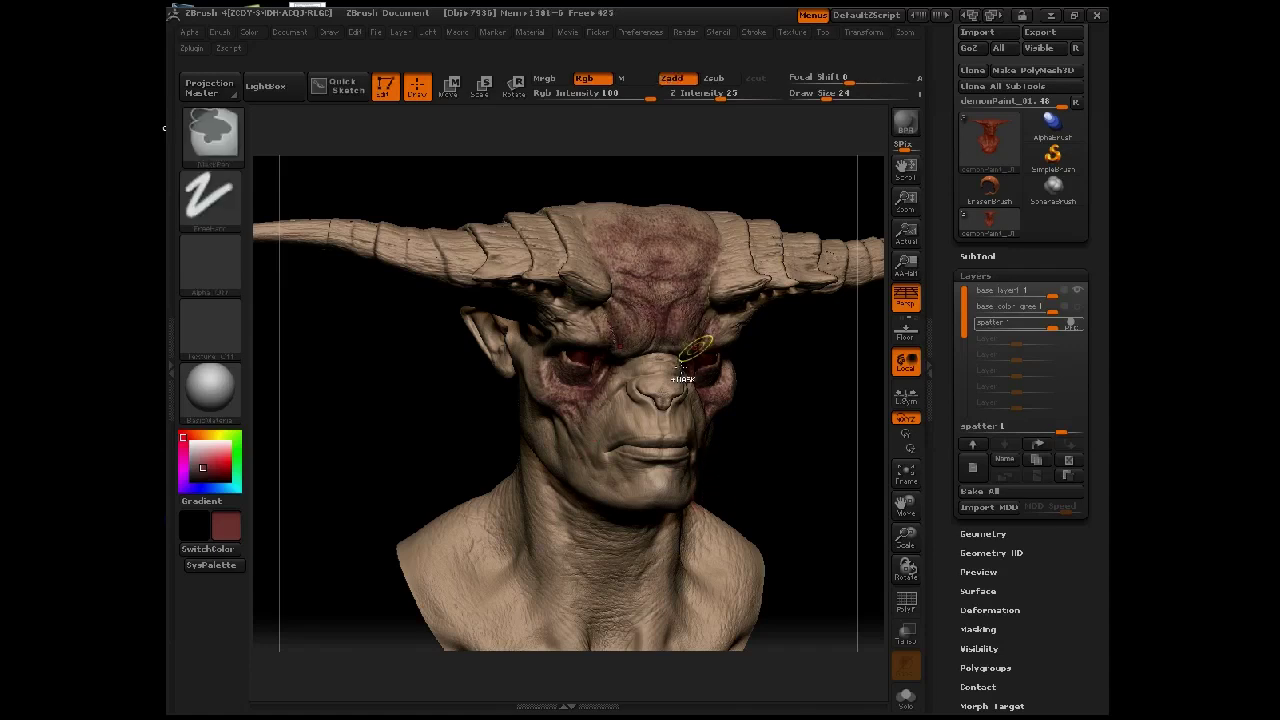
key("ctrl+z")
Spatter dark red over the lips, nose and hollow of the cheek, with the draw size reduced to 15
mouse_move(429, 397)
left_mouse_down()
mouse_move(444, 354)
mouse_move(543, 373)
left_mouse_up()
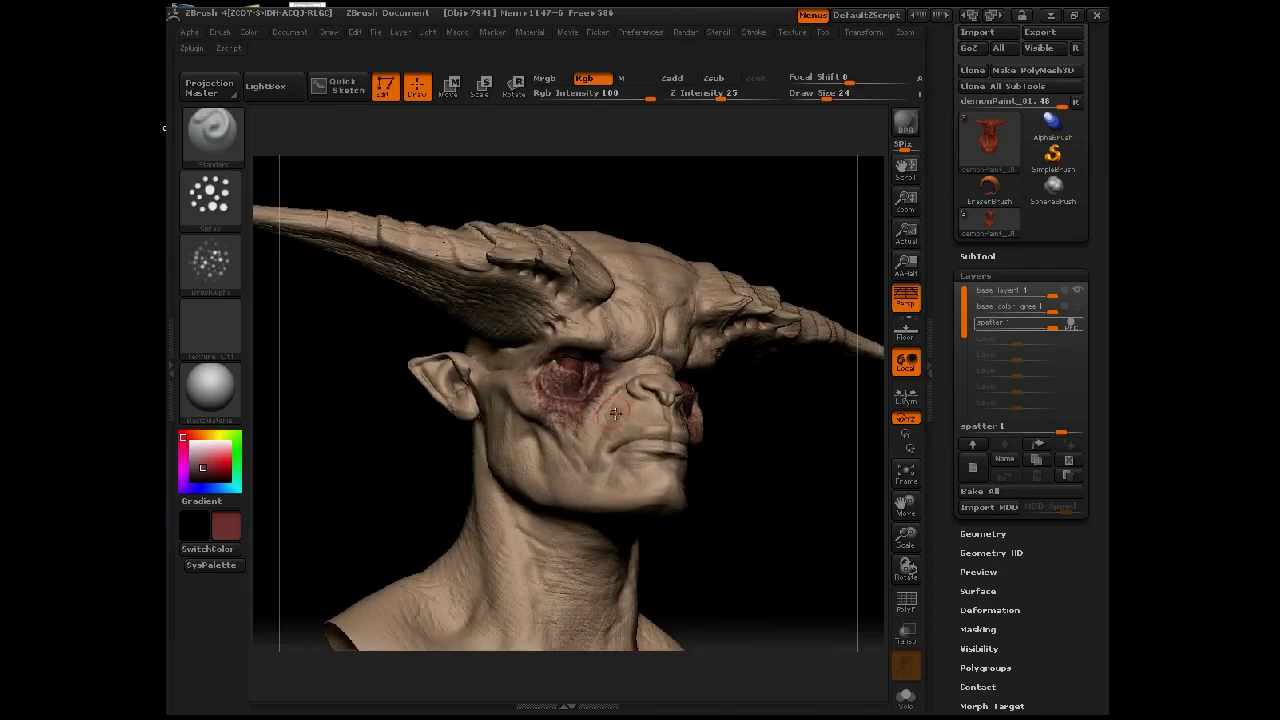
mouse_move(661, 437)
left_mouse_down()
mouse_move(674, 440)
mouse_move(645, 430)
mouse_move(668, 418)
mouse_move(670, 398)
mouse_move(664, 446)
left_mouse_up()
key("space")
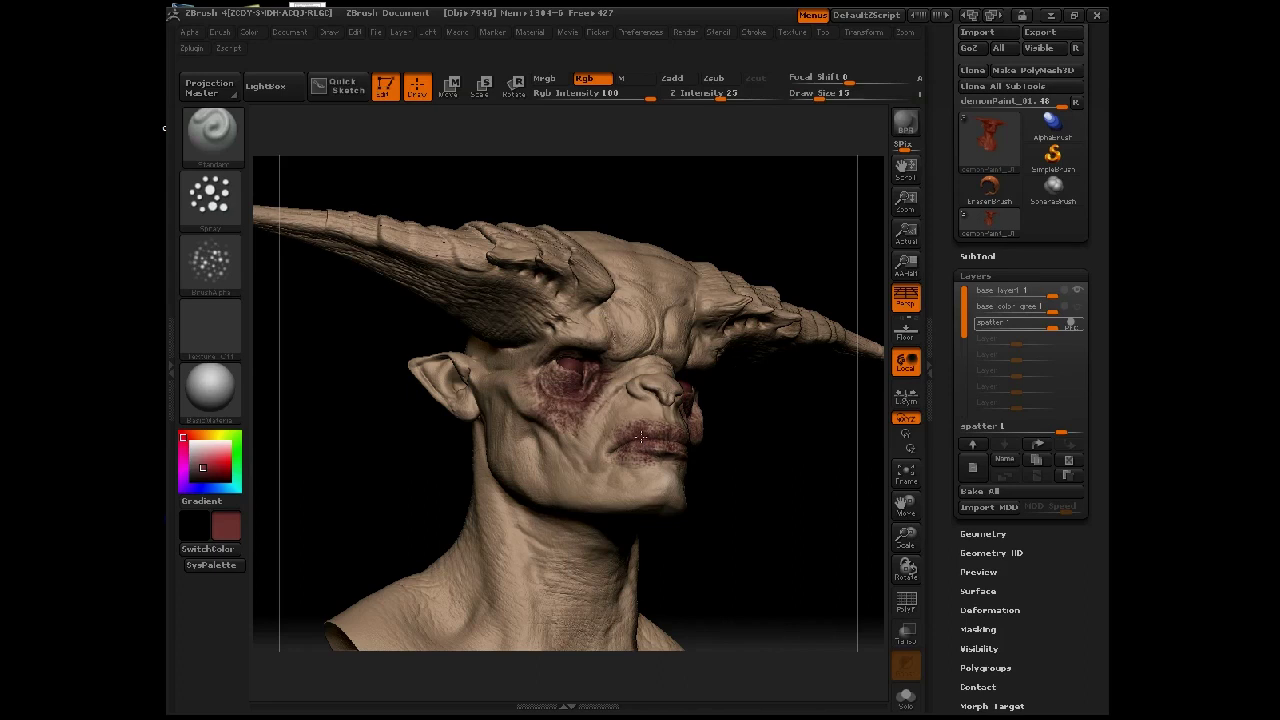
mouse_move(648, 395)
left_mouse_down()
mouse_move(640, 385)
mouse_move(668, 390)
mouse_move(640, 388)
mouse_move(657, 398)
left_mouse_up()
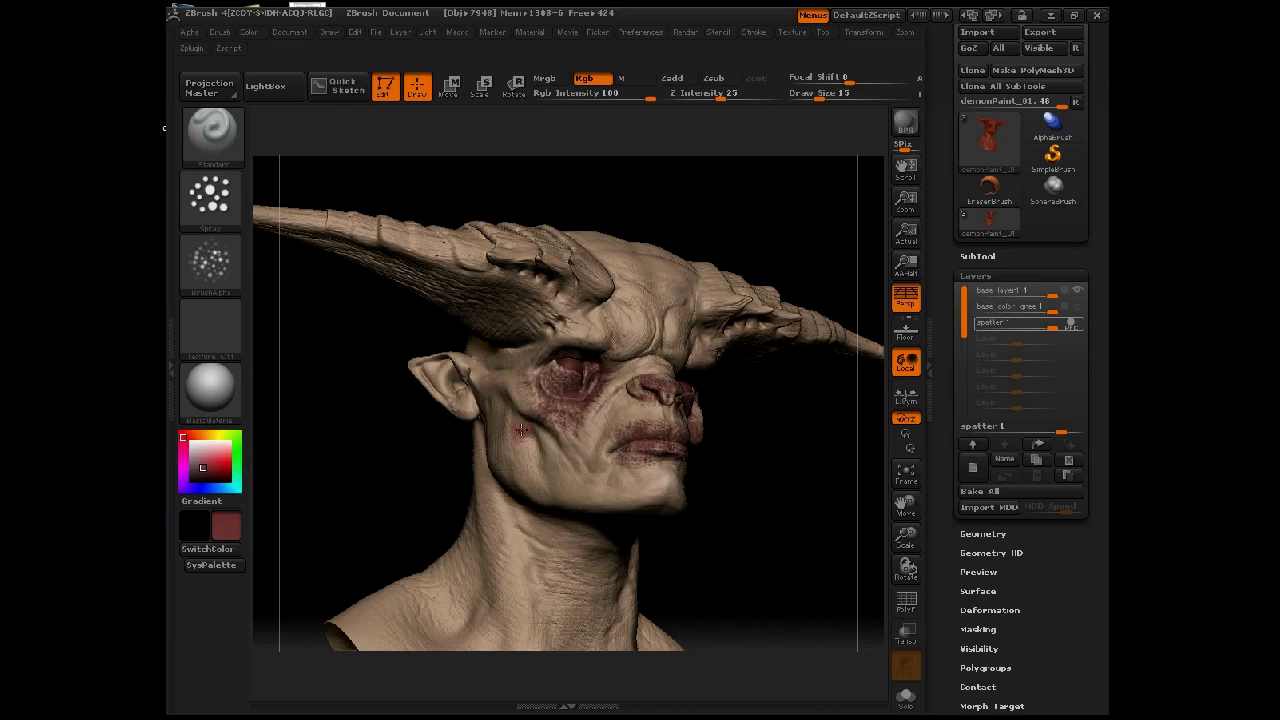
mouse_move(535, 447)
left_mouse_down()
mouse_move(525, 435)
mouse_move(552, 441)
left_mouse_up()
Set the draw size to 48 and spatter dark red around the eye and brow toward the horn base
key("space")
left_click_drag(574, 353, 578, 354)
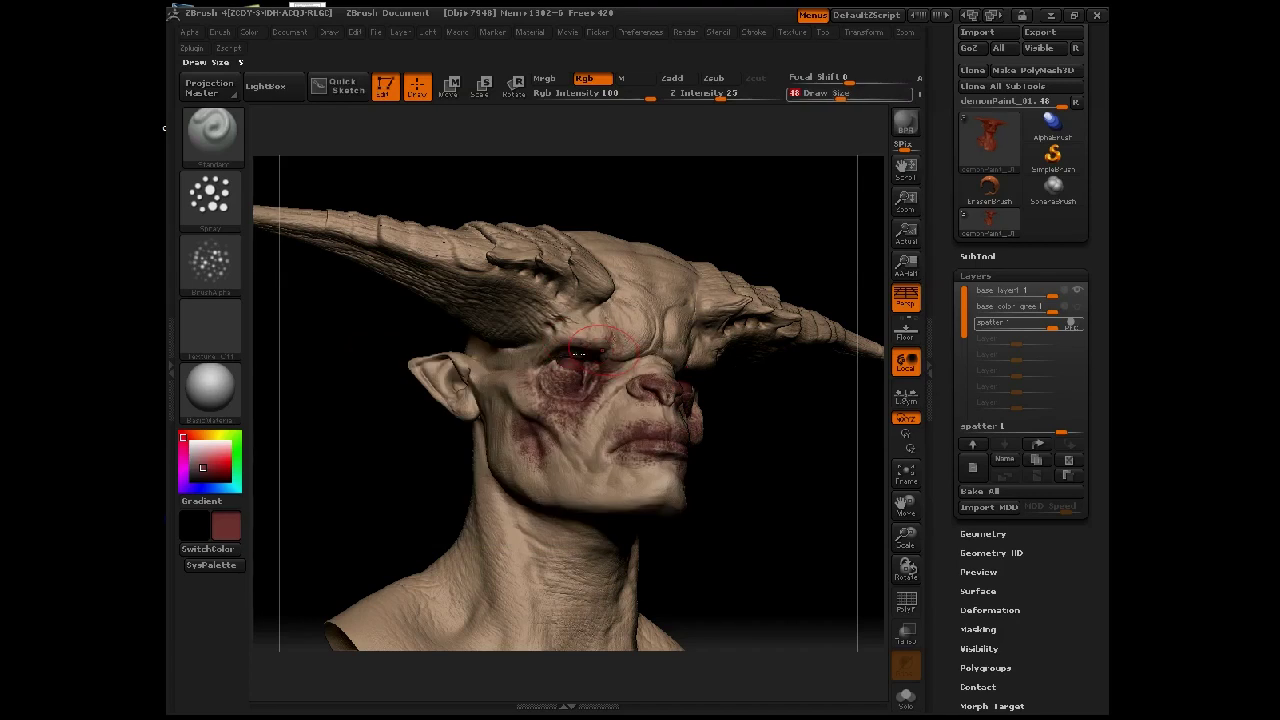
left_click_drag(565, 404, 536, 378)
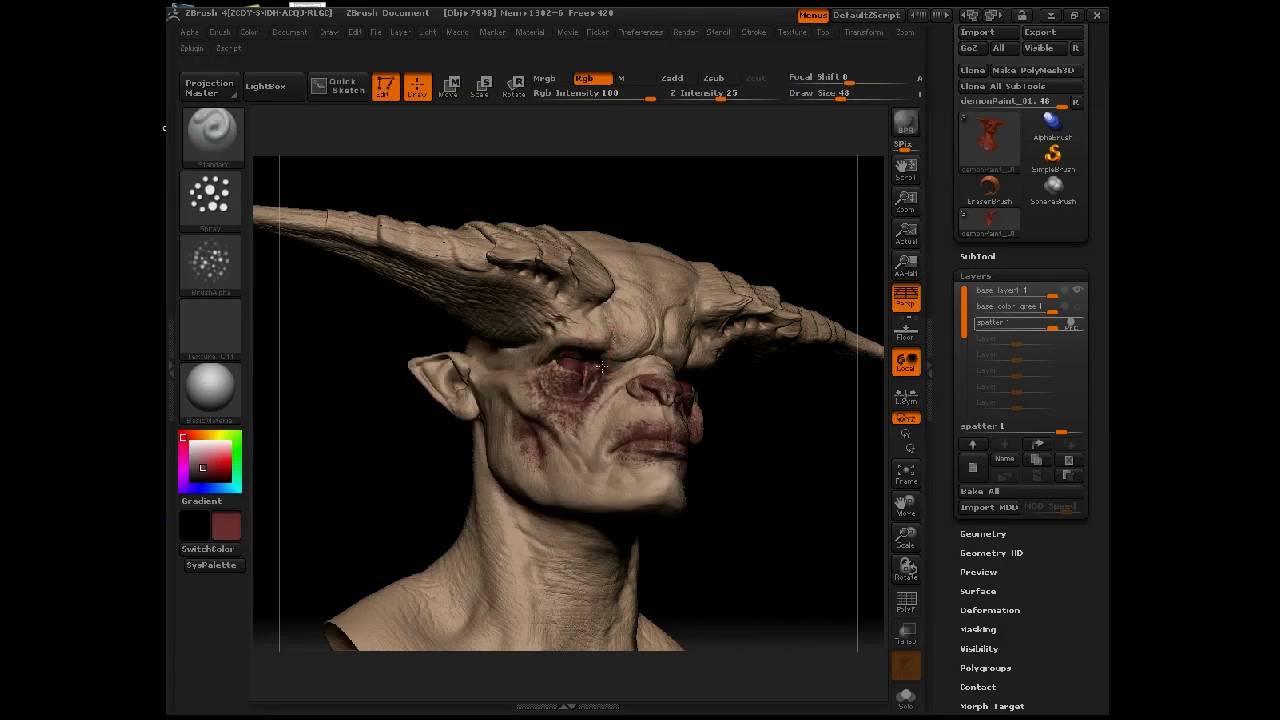
left_click_drag(574, 319, 550, 331)
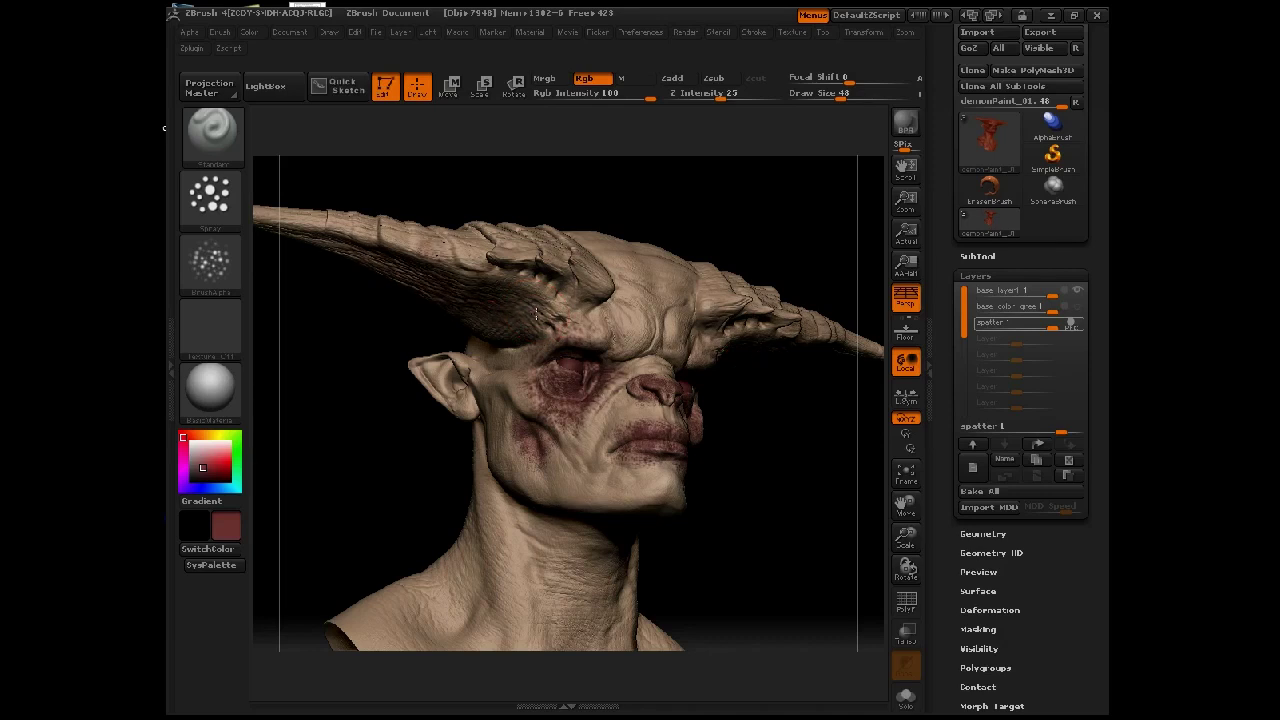
Set the draw size to 24 and spatter dark red over the chest, shoulders and side of the head
key("f")
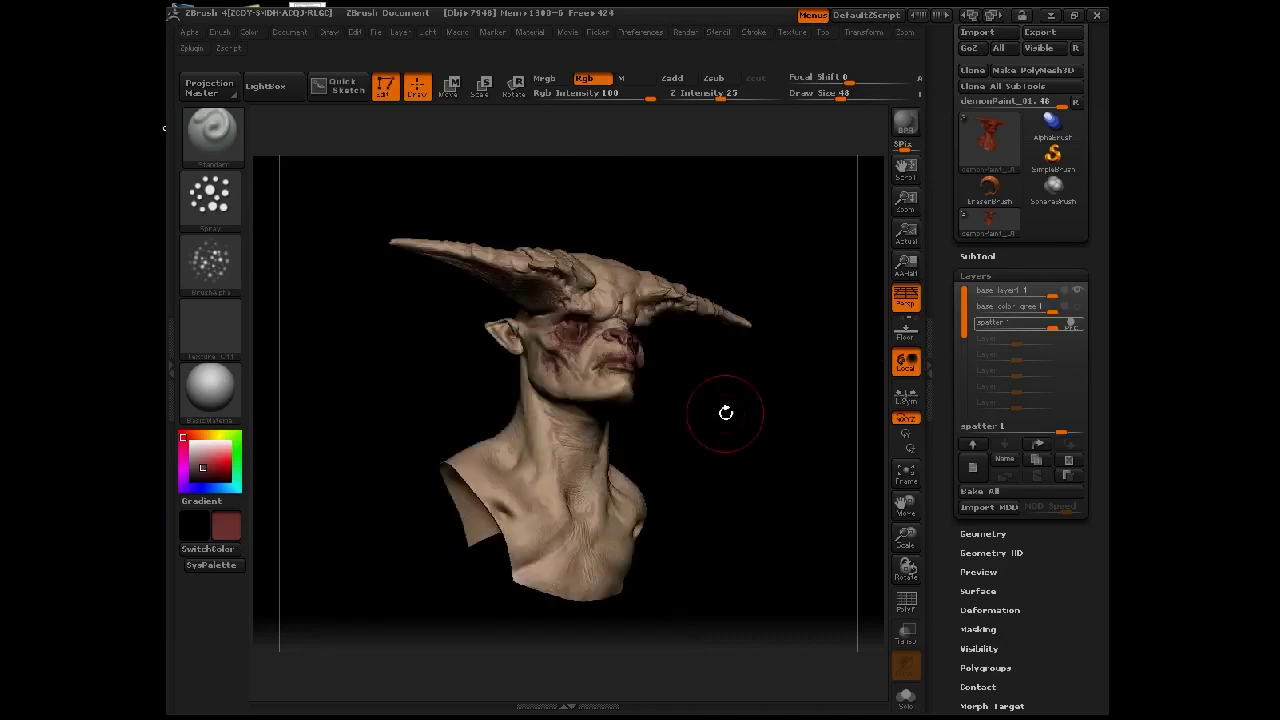
mouse_move(714, 414)
left_mouse_down()
mouse_move(669, 464)
mouse_move(578, 468)
left_mouse_up()
key("space")
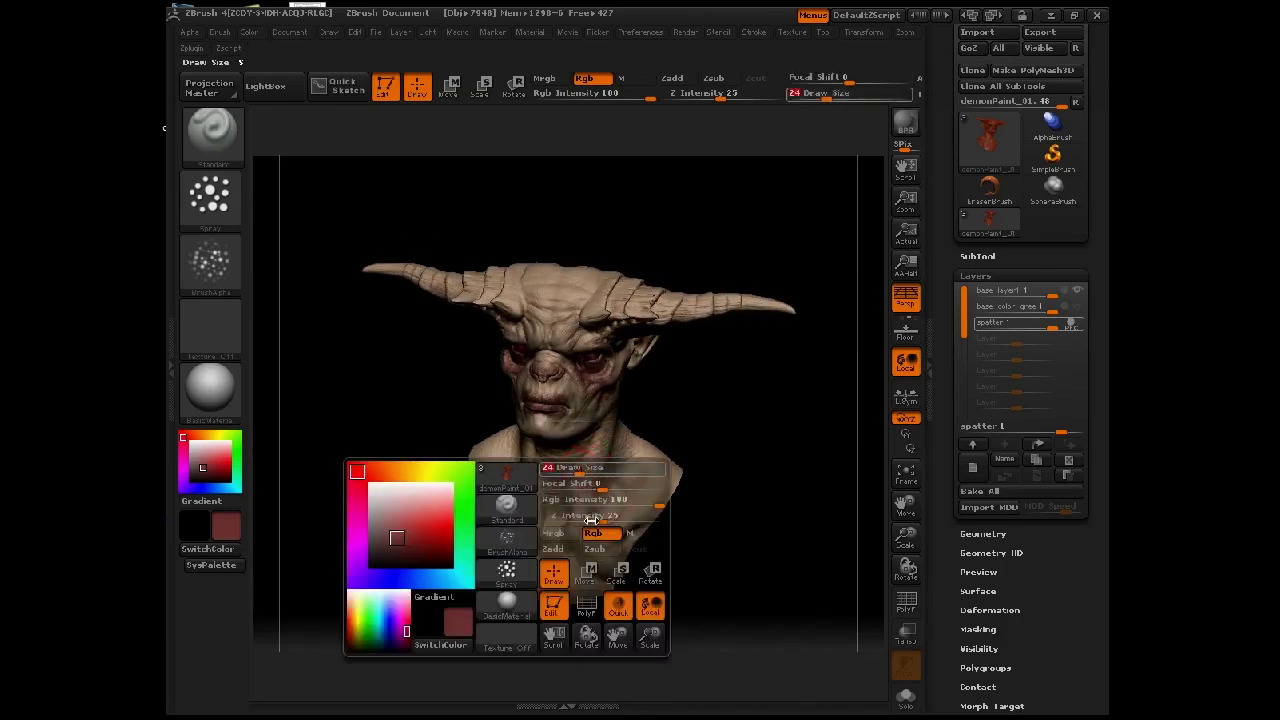
mouse_move(599, 511)
left_mouse_down()
mouse_move(630, 478)
mouse_move(593, 470)
left_mouse_up()
mouse_move(560, 514)
left_mouse_down()
mouse_move(552, 500)
mouse_move(568, 492)
left_mouse_up()
left_click_drag(600, 582, 632, 532)
mouse_move(642, 391)
left_mouse_down()
mouse_move(600, 331)
mouse_move(602, 346)
mouse_move(638, 321)
left_mouse_up()
left_click_drag(709, 283, 666, 369)
left_click_drag(692, 326, 653, 392)
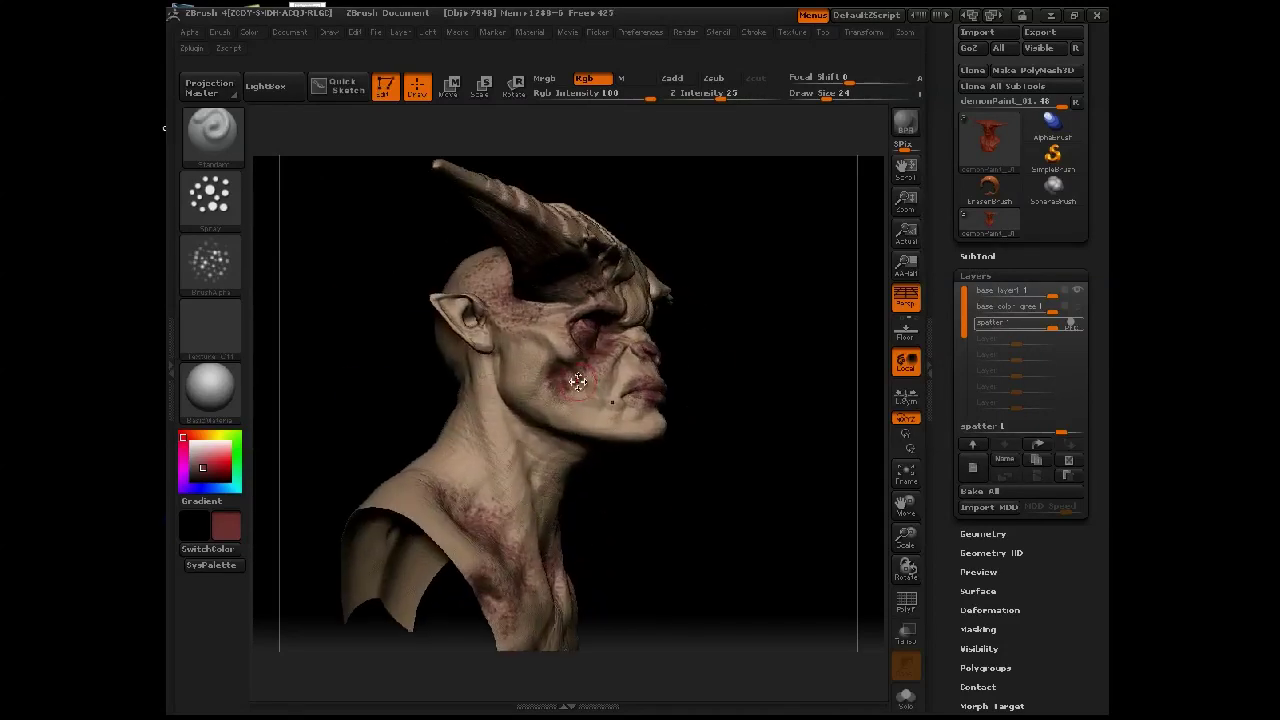
Set the draw size to 17 and spatter dark red on the lower cheek and side of the neck
key("space")
left_click(572, 383)
mouse_move(589, 406)
left_mouse_down()
mouse_move(600, 418)
mouse_move(576, 394)
mouse_move(560, 404)
mouse_move(609, 446)
left_mouse_up()
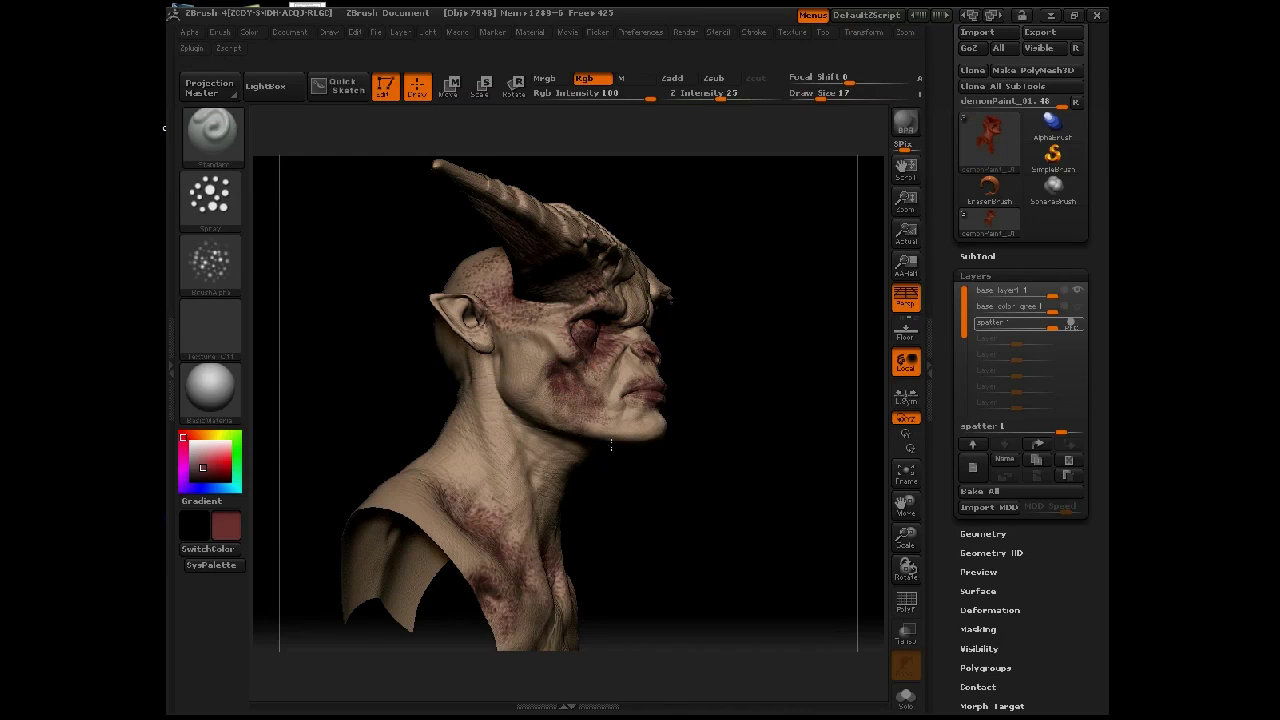
left_click_drag(766, 409, 677, 408)
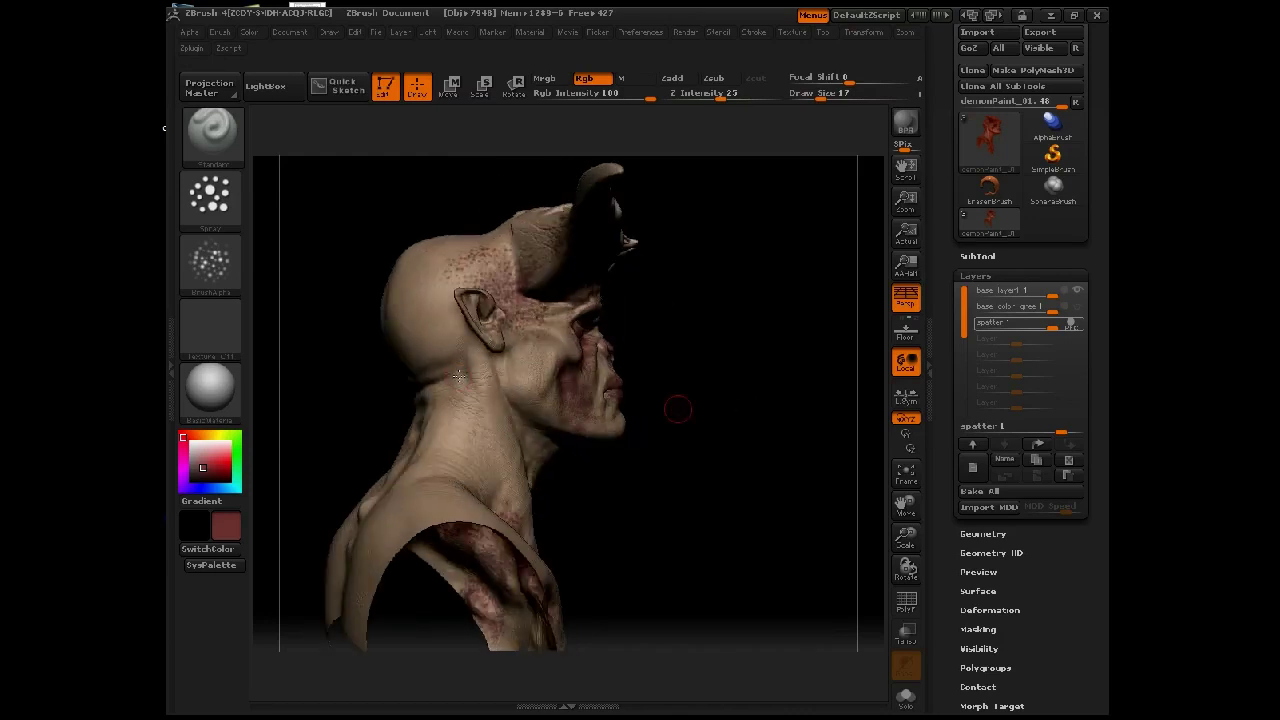
mouse_move(478, 416)
left_mouse_down()
mouse_move(458, 366)
mouse_move(440, 386)
mouse_move(505, 480)
left_mouse_up()
left_click_drag(586, 491, 525, 464)
left_click_drag(547, 366, 531, 370)
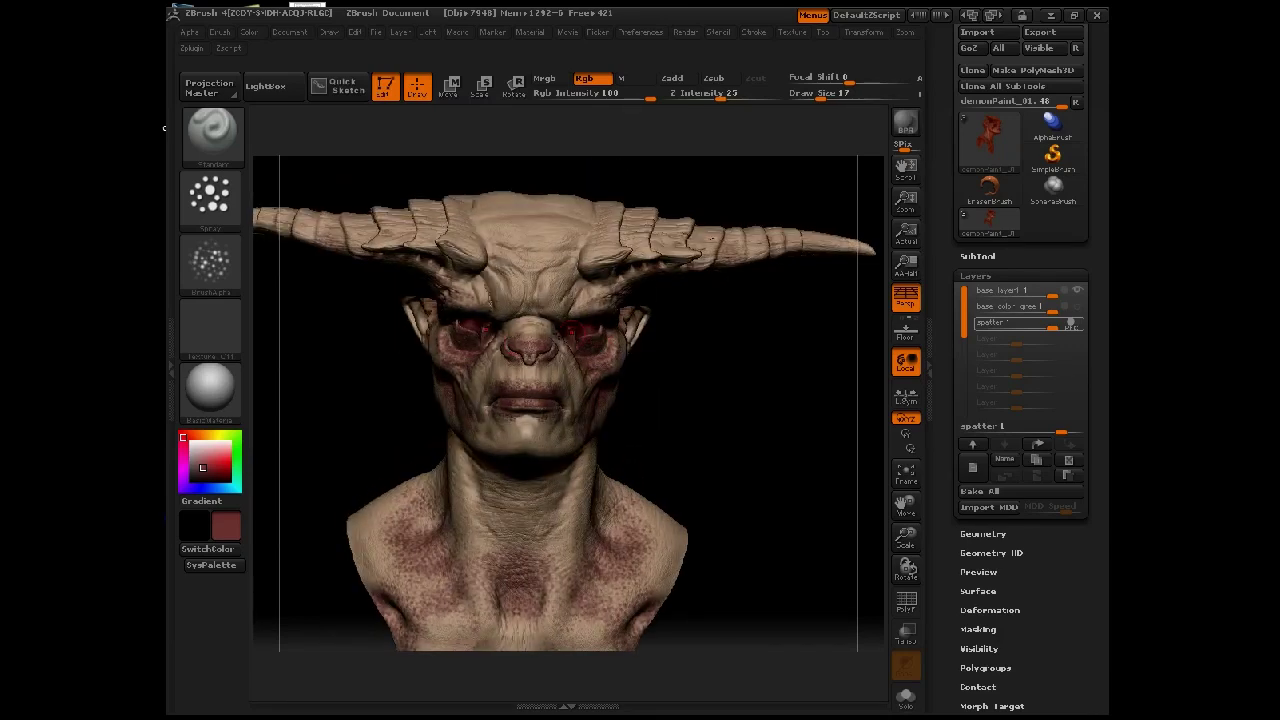
Change the painting colour to the bright red from the basic colours
left_click(227, 563)
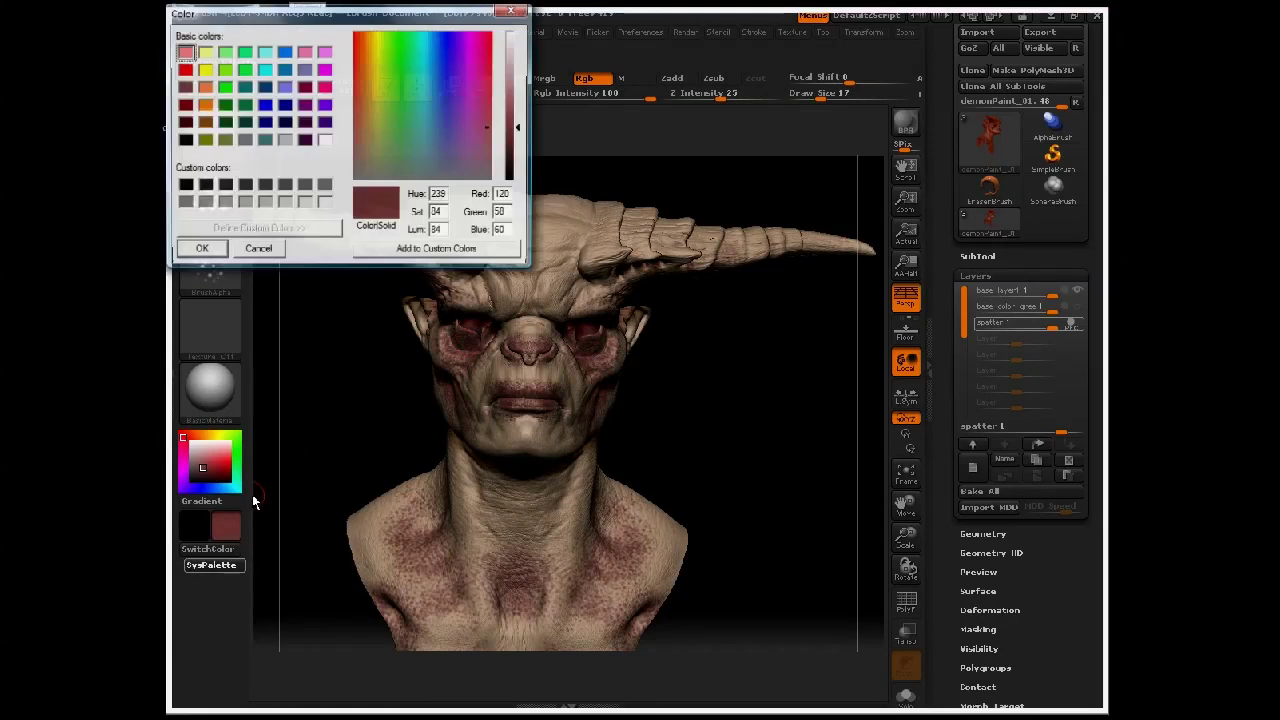
left_click(185, 69)
left_click(200, 249)
Set the RGB intensity to 34 and spatter bright red below the eye and along the cheekbone
key("space")
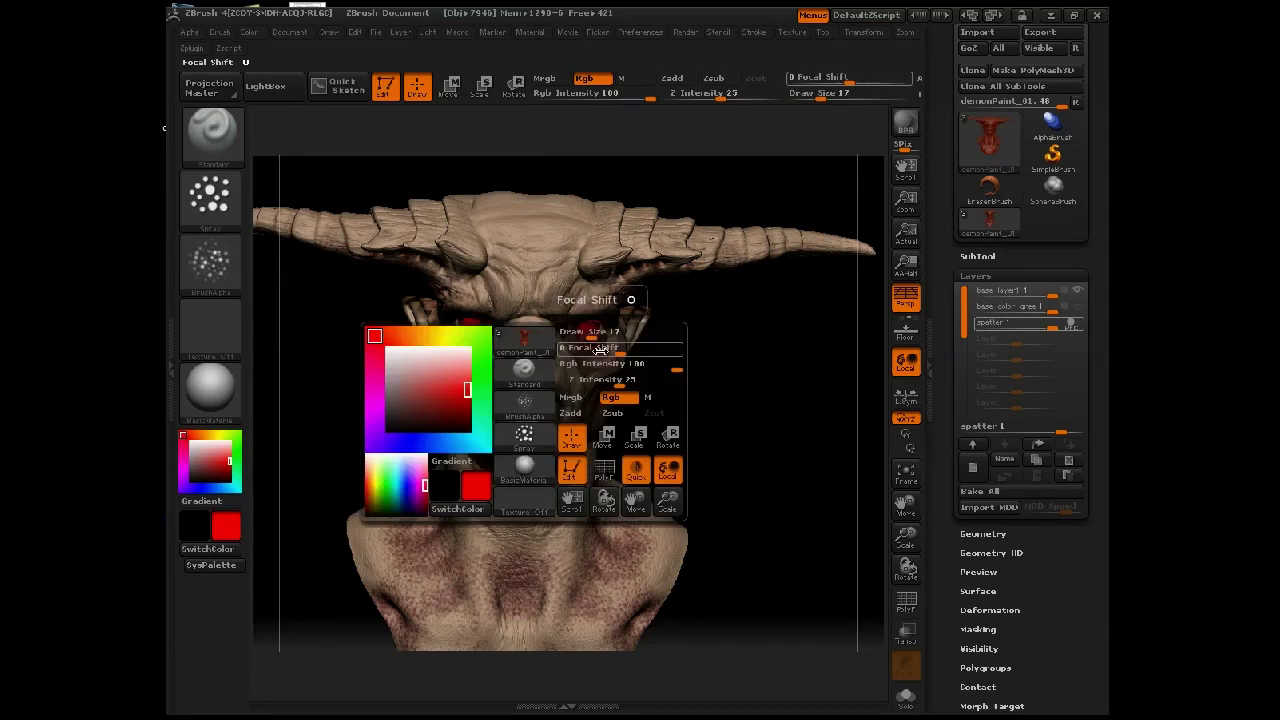
left_click_drag(650, 363, 440, 380)
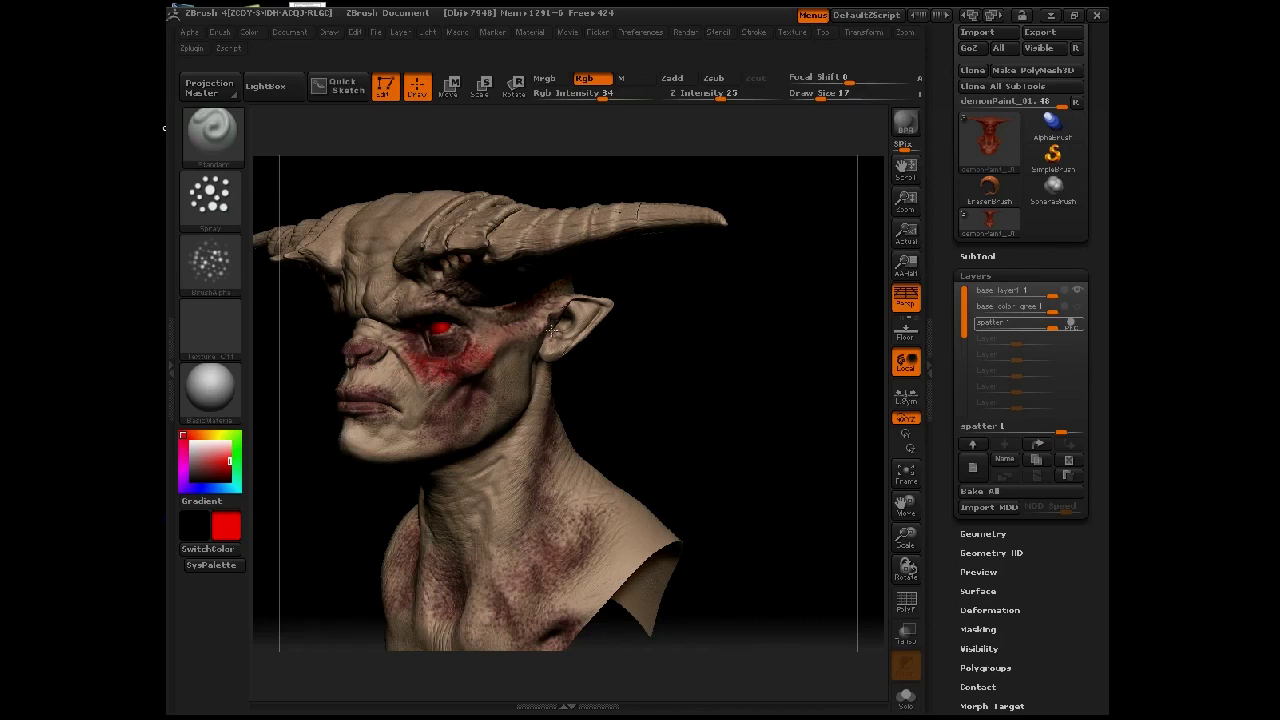
mouse_move(500, 340)
left_mouse_down()
mouse_move(508, 356)
mouse_move(482, 376)
left_mouse_up()
Set the draw size to 42 and spatter bright red over the forehead between the horns
key("space")
left_click_drag(451, 275, 459, 157)
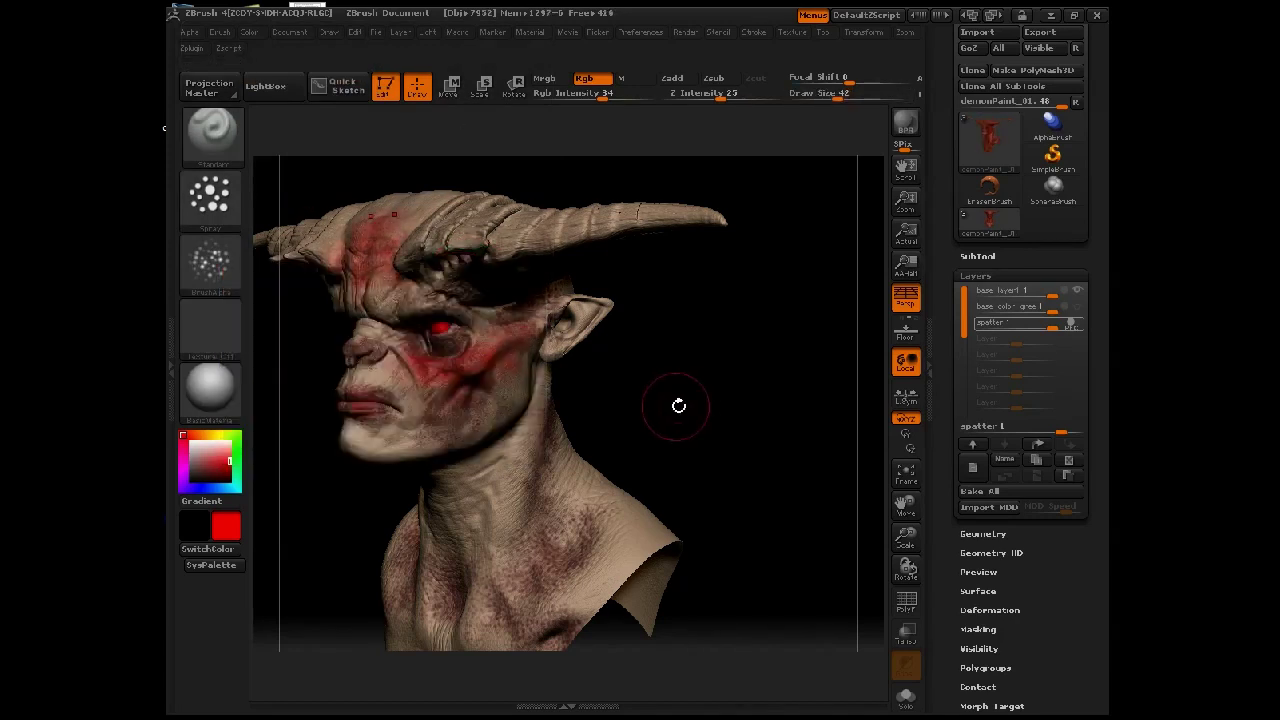
mouse_move(743, 400)
left_mouse_down()
mouse_move(623, 395)
mouse_move(640, 420)
mouse_move(768, 446)
left_mouse_up()
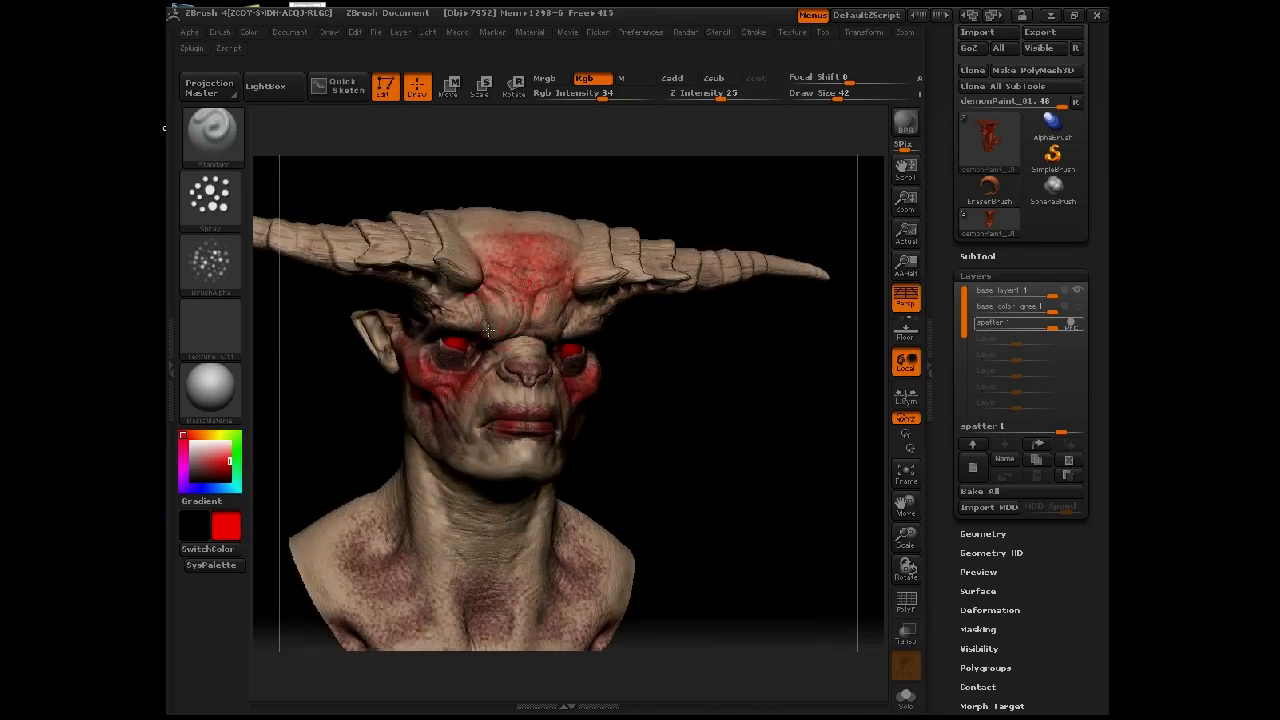
mouse_move(518, 237)
left_mouse_down()
mouse_move(520, 300)
mouse_move(519, 232)
mouse_move(484, 225)
mouse_move(518, 222)
mouse_move(476, 240)
left_mouse_up()
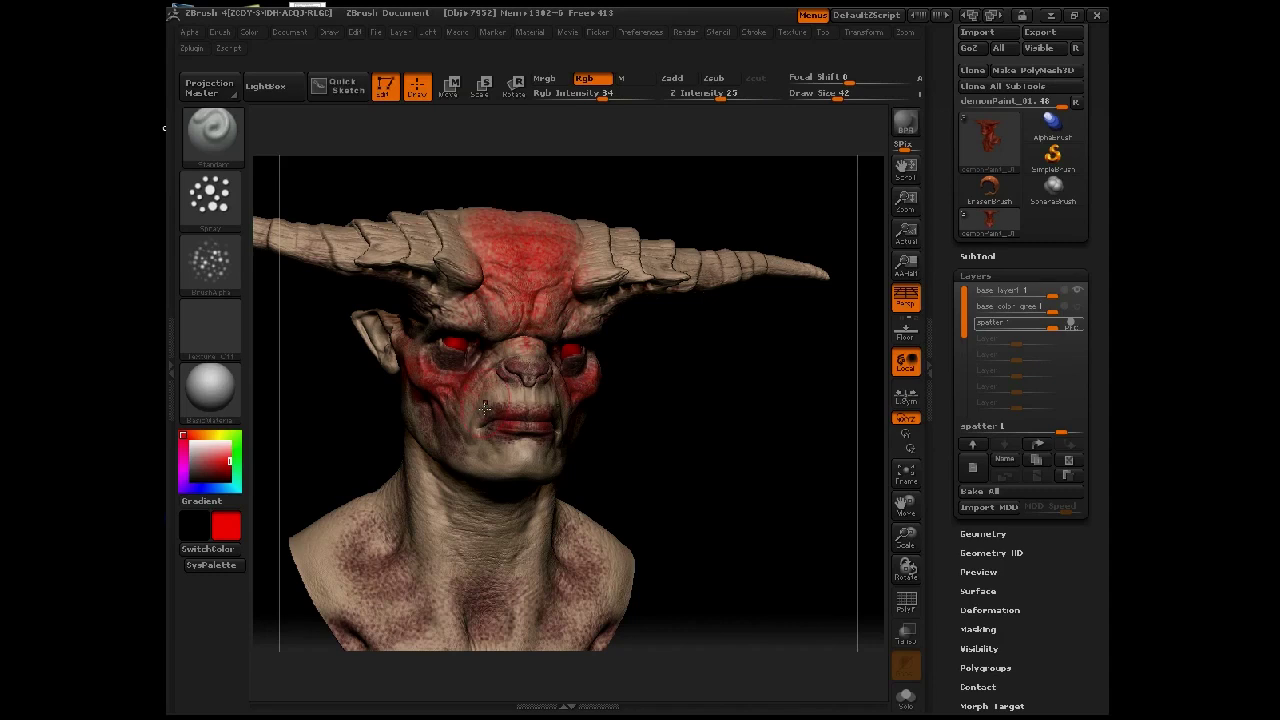
Spatter bright red on the front of the neck and across the chest
mouse_move(617, 457)
left_mouse_down("alt")
mouse_move(731, 285)
mouse_move(521, 385)
left_mouse_up("alt")
left_click_drag(488, 333, 468, 300, "alt")
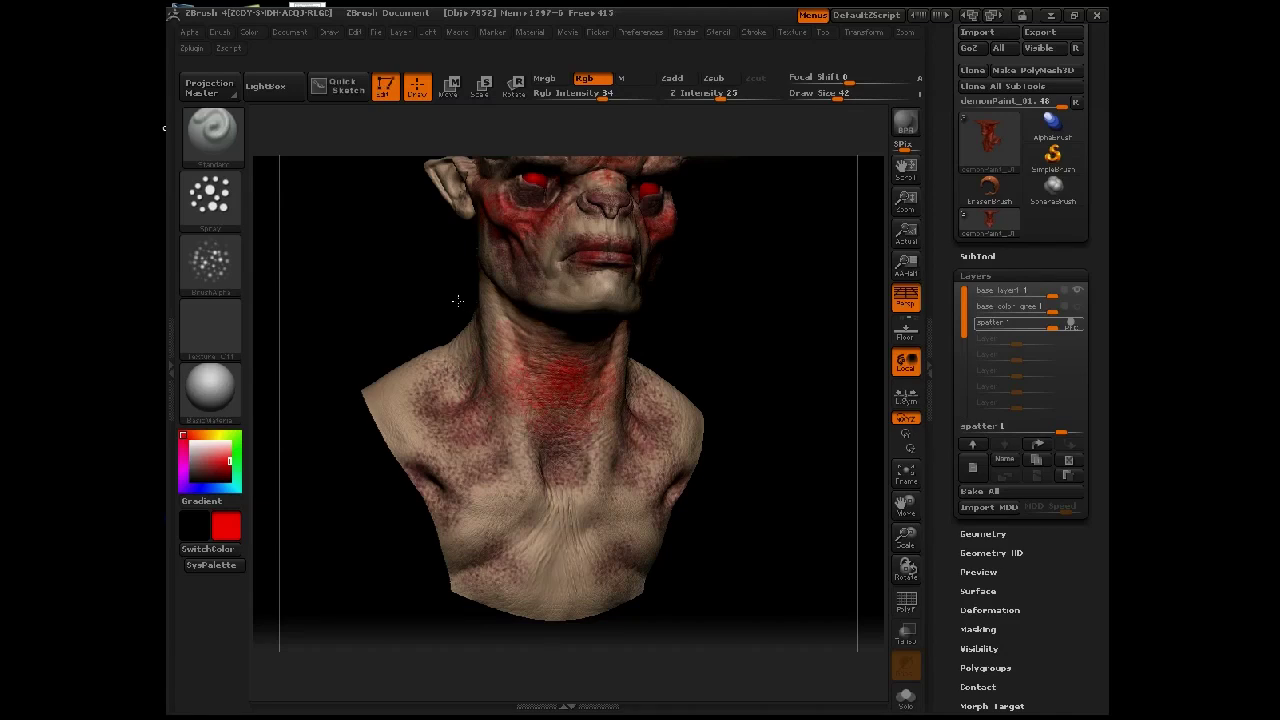
mouse_move(493, 526)
left_mouse_down()
mouse_move(540, 556)
mouse_move(560, 600)
mouse_move(496, 506)
left_mouse_up()
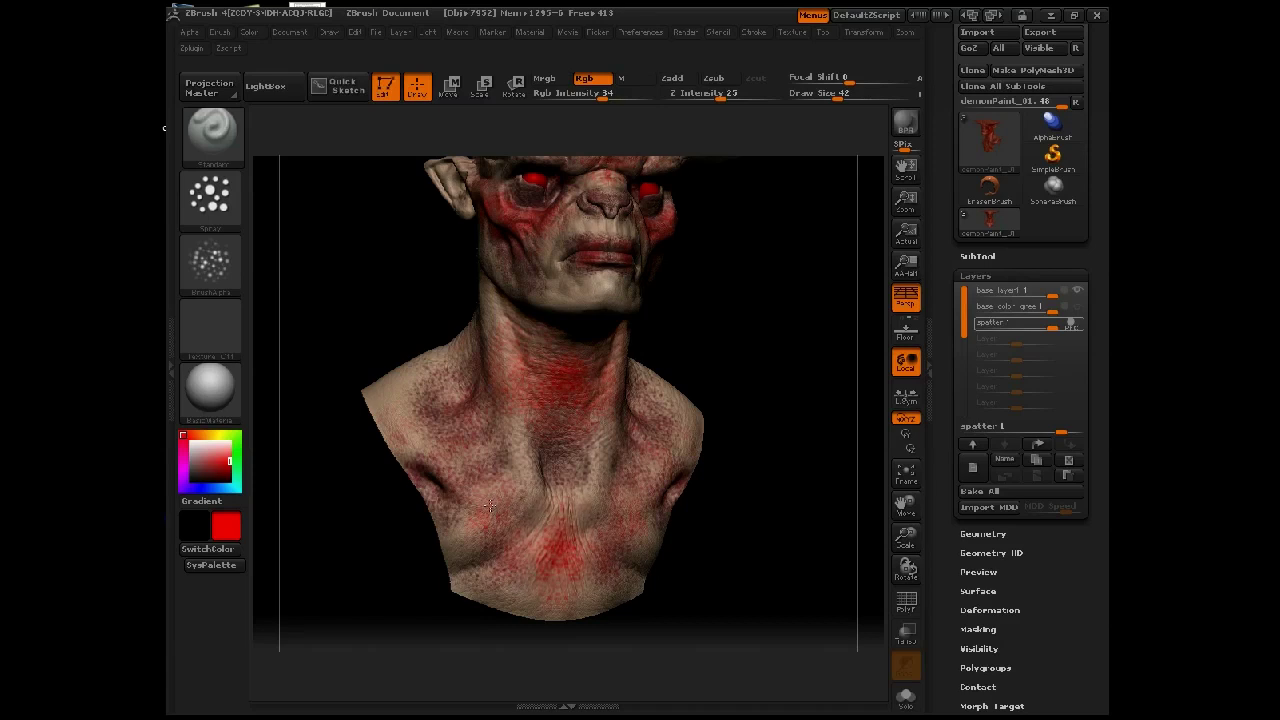
Set the draw size to 20 and spatter bright red on the ear
left_click_drag(703, 368, 723, 500, "alt")
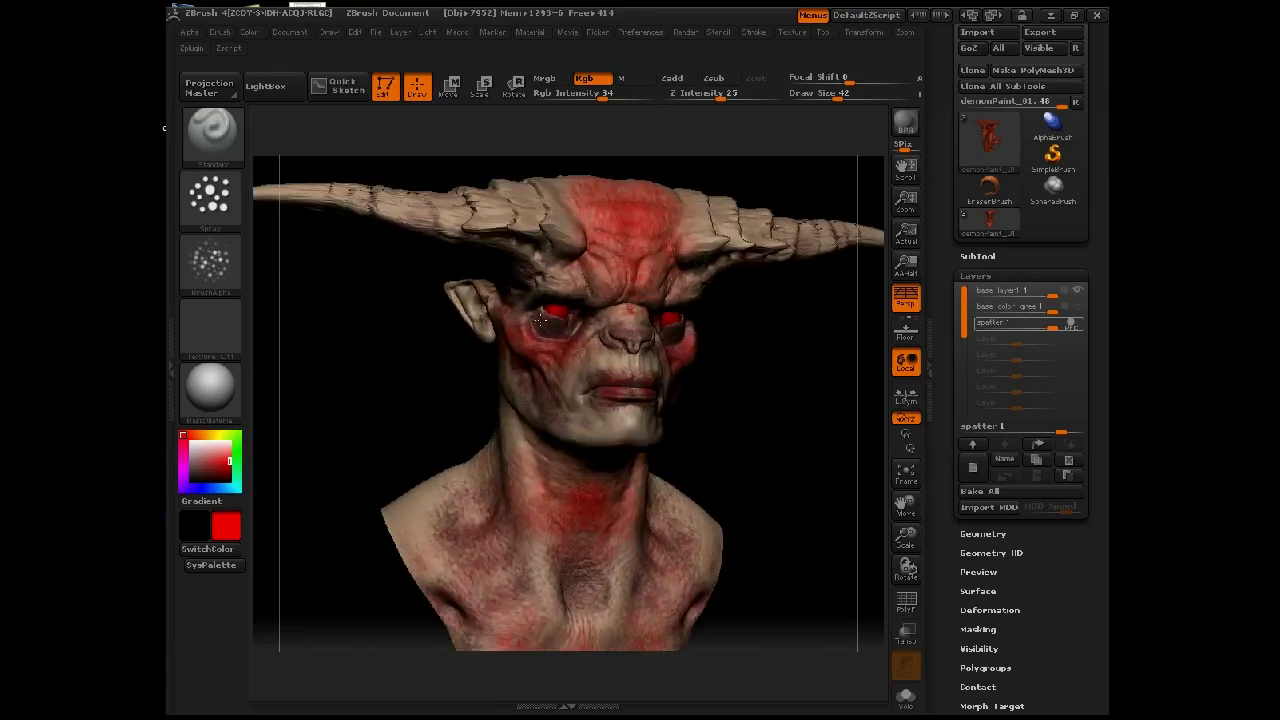
left_click_drag(397, 374, 391, 404, "alt")
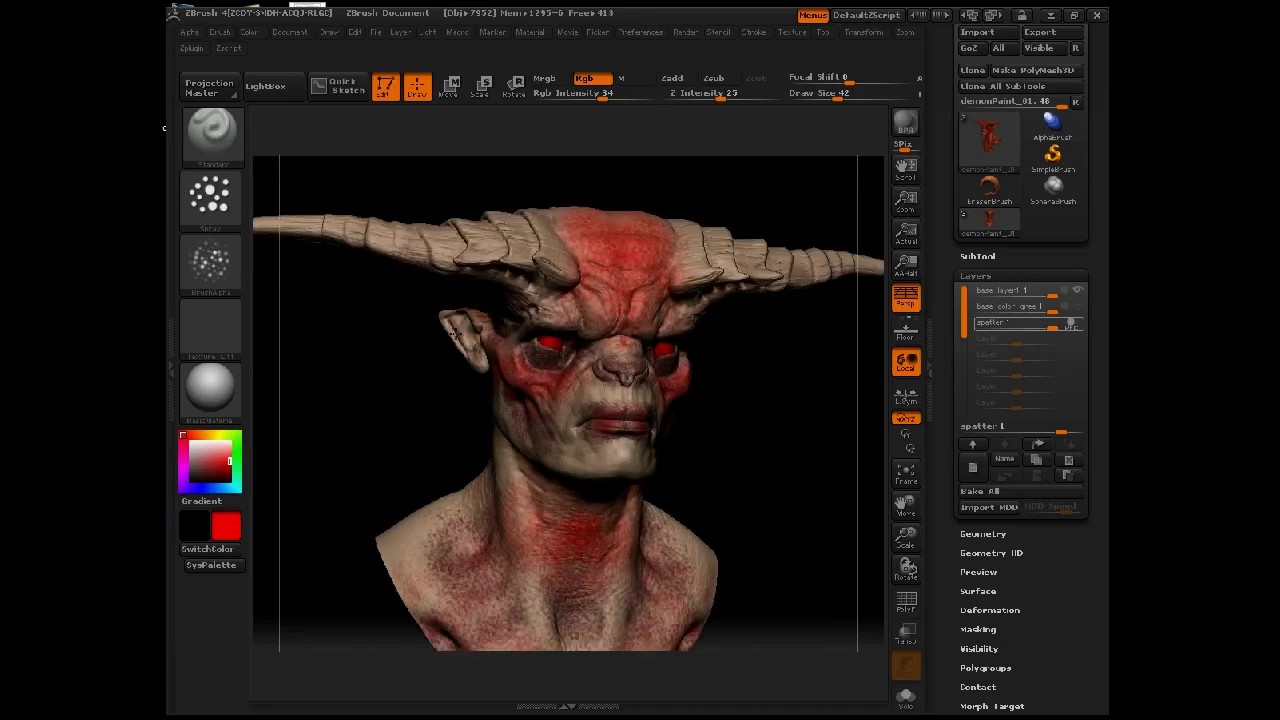
key("space")
left_click(470, 340)
mouse_move(389, 329)
left_mouse_down()
mouse_move(460, 332)
mouse_move(447, 319)
left_mouse_up()
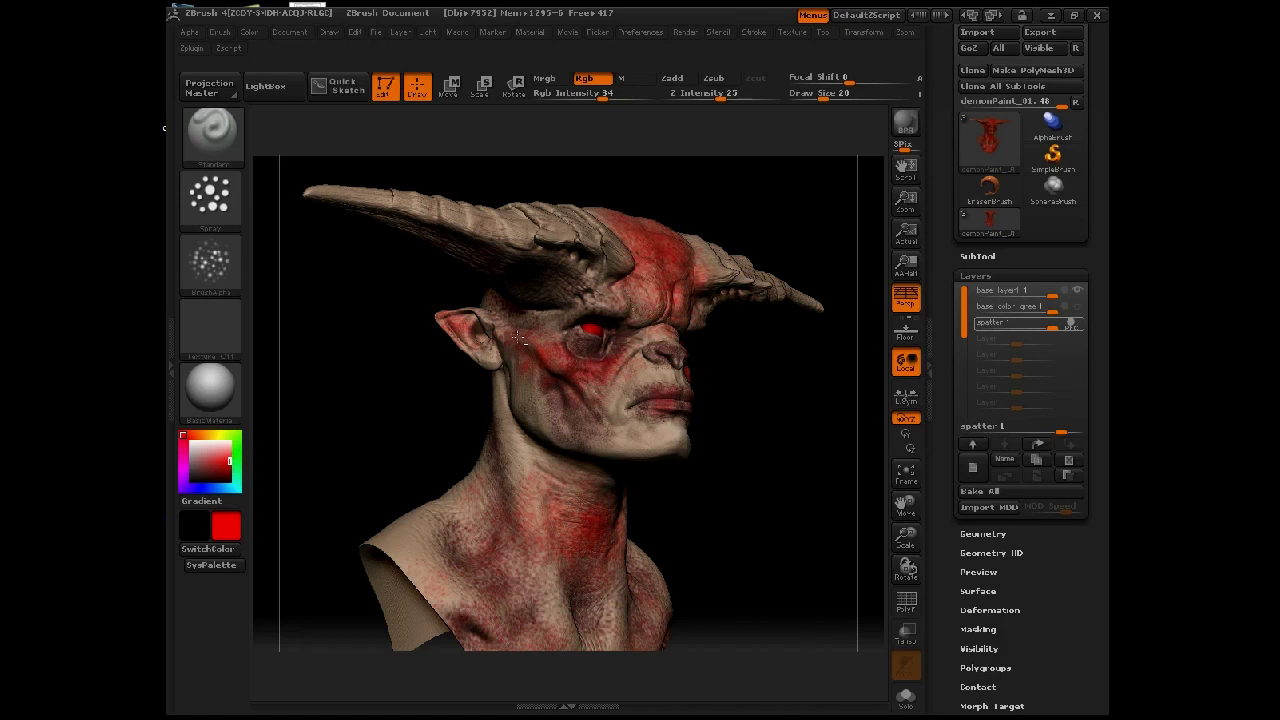
Set the draw size to 41 and RGB intensity to 64, and strengthen the bright red inside the ear and along the cheekbone
mouse_move(429, 402)
left_mouse_down()
mouse_move(457, 380)
mouse_move(449, 340)
mouse_move(463, 409)
mouse_move(540, 356)
left_mouse_up()
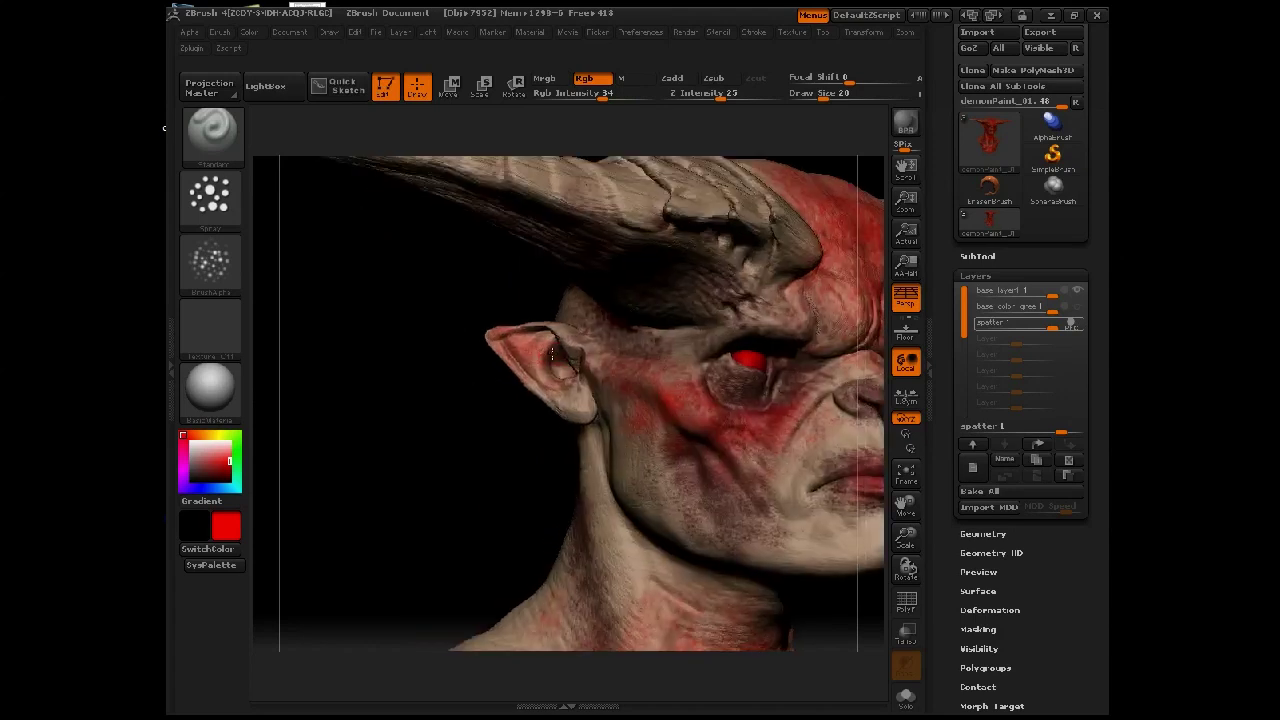
key("space")
left_click(588, 355)
key("space")
left_click_drag(545, 338, 524, 338)
key("space")
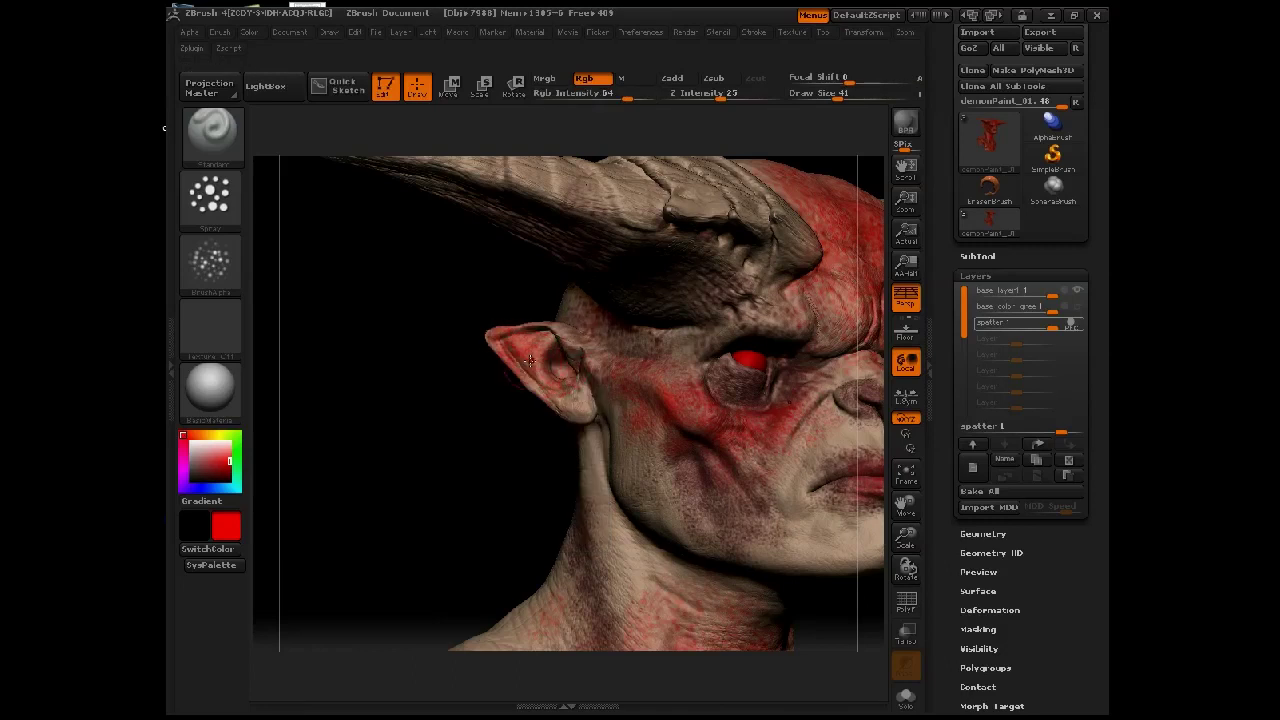
mouse_move(547, 379)
left_mouse_down()
mouse_move(576, 408)
mouse_move(502, 336)
mouse_move(560, 398)
left_mouse_up()
left_click_drag(518, 342, 533, 354)
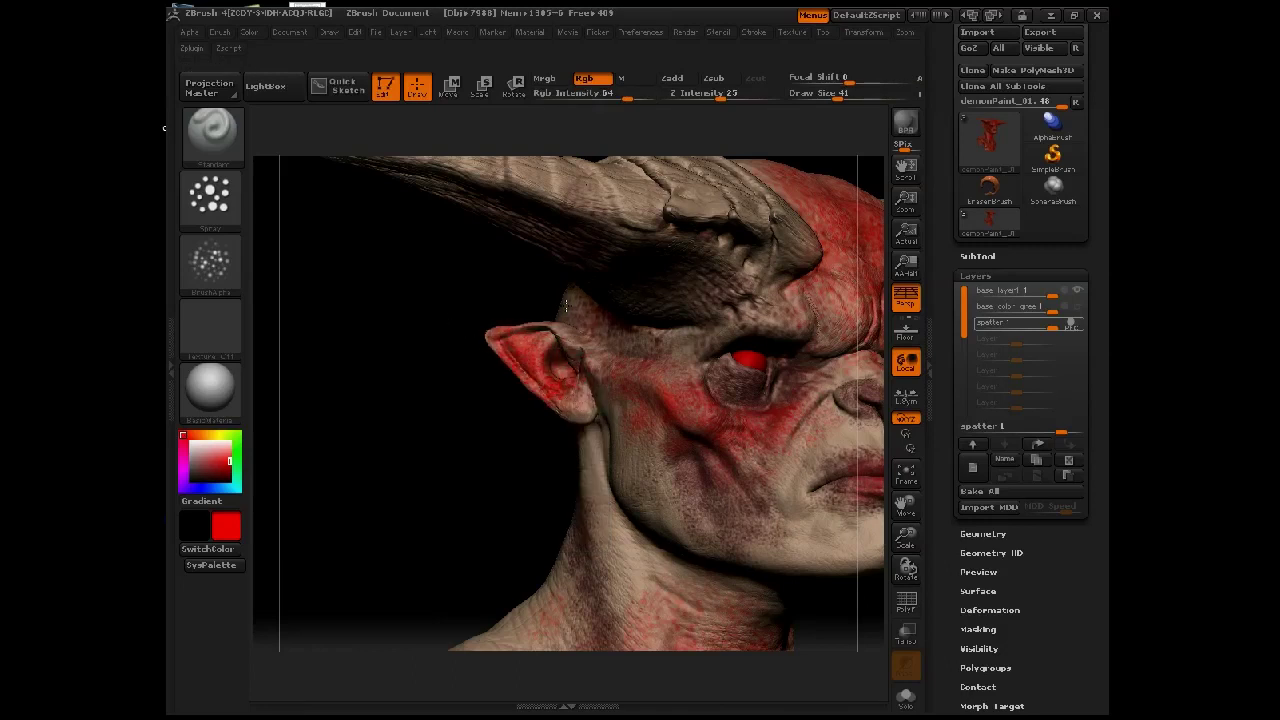
mouse_move(638, 341)
left_mouse_down()
mouse_move(690, 345)
mouse_move(690, 421)
mouse_move(686, 360)
mouse_move(770, 420)
mouse_move(782, 484)
mouse_move(749, 454)
mouse_move(766, 466)
left_mouse_up()
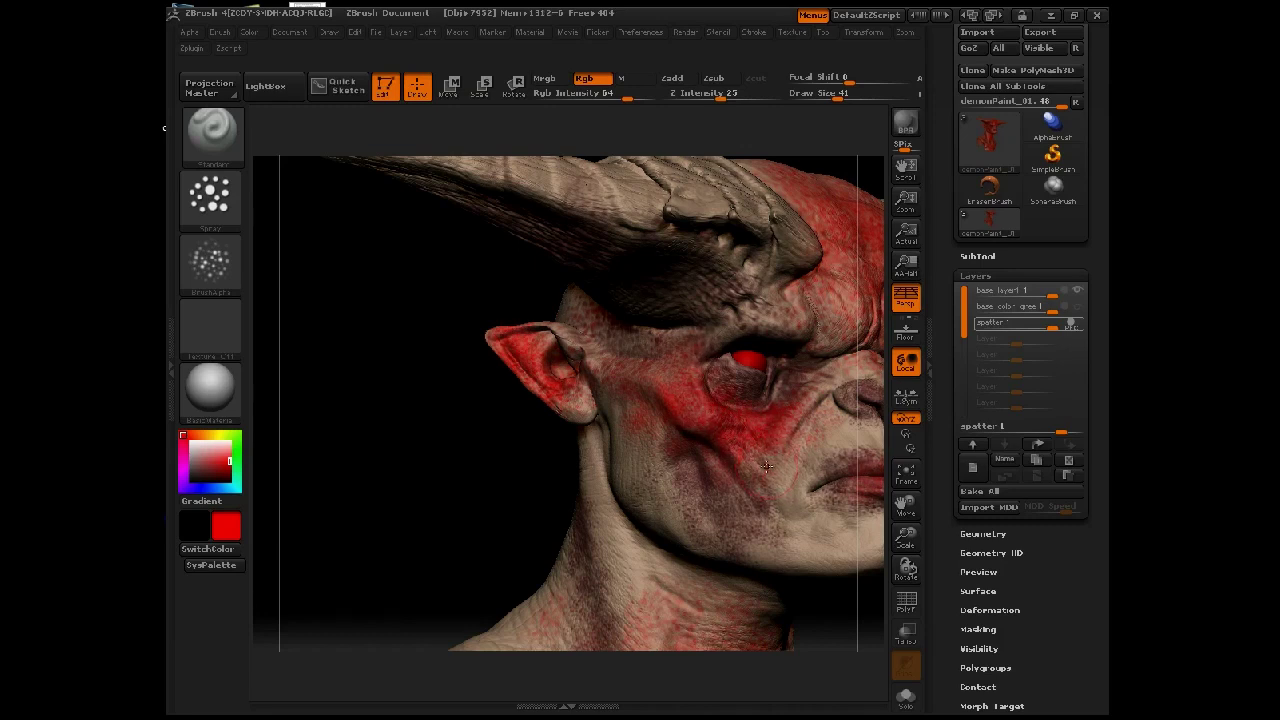
Change the painting colour to the medium blue from the basic colours and spatter it over the lower cheek, upper lip and chin
left_click(208, 565)
left_click(285, 70)
left_click(200, 249)
mouse_move(632, 432)
left_mouse_down()
mouse_move(652, 468)
mouse_move(693, 461)
left_mouse_up()
mouse_move(802, 537)
left_mouse_down()
mouse_move(790, 550)
mouse_move(862, 554)
left_mouse_up()
mouse_move(335, 451)
left_mouse_down()
mouse_move(314, 447)
mouse_move(590, 447)
mouse_move(685, 393)
mouse_move(741, 411)
mouse_move(684, 406)
left_mouse_up()
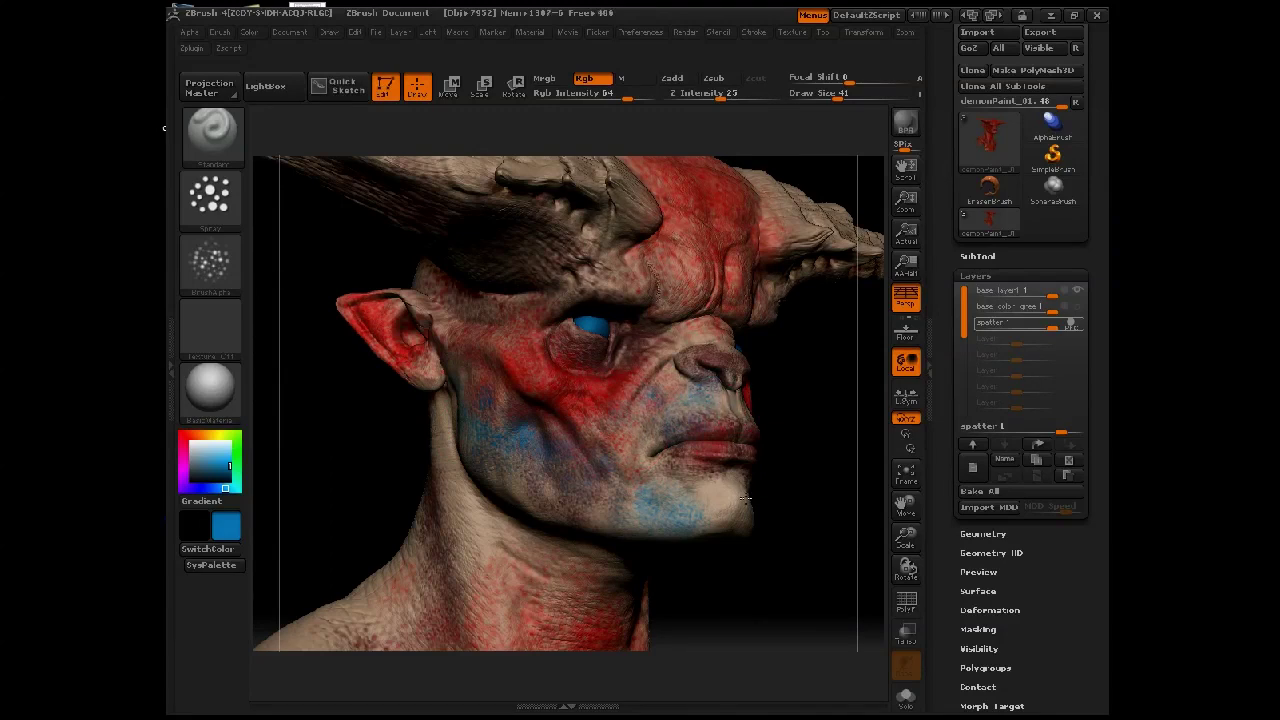
mouse_move(763, 507)
left_mouse_down()
mouse_move(754, 517)
mouse_move(728, 498)
mouse_move(708, 521)
mouse_move(617, 521)
left_mouse_up()
Set the draw size to 70 and RGB intensity to 31, and spatter blue over the neck and the hollow between the collarbones
key("space")
left_click_drag(500, 471, 519, 483)
key("space")
left_click(512, 358)
left_click(503, 405)
left_click_drag(503, 405, 519, 388)
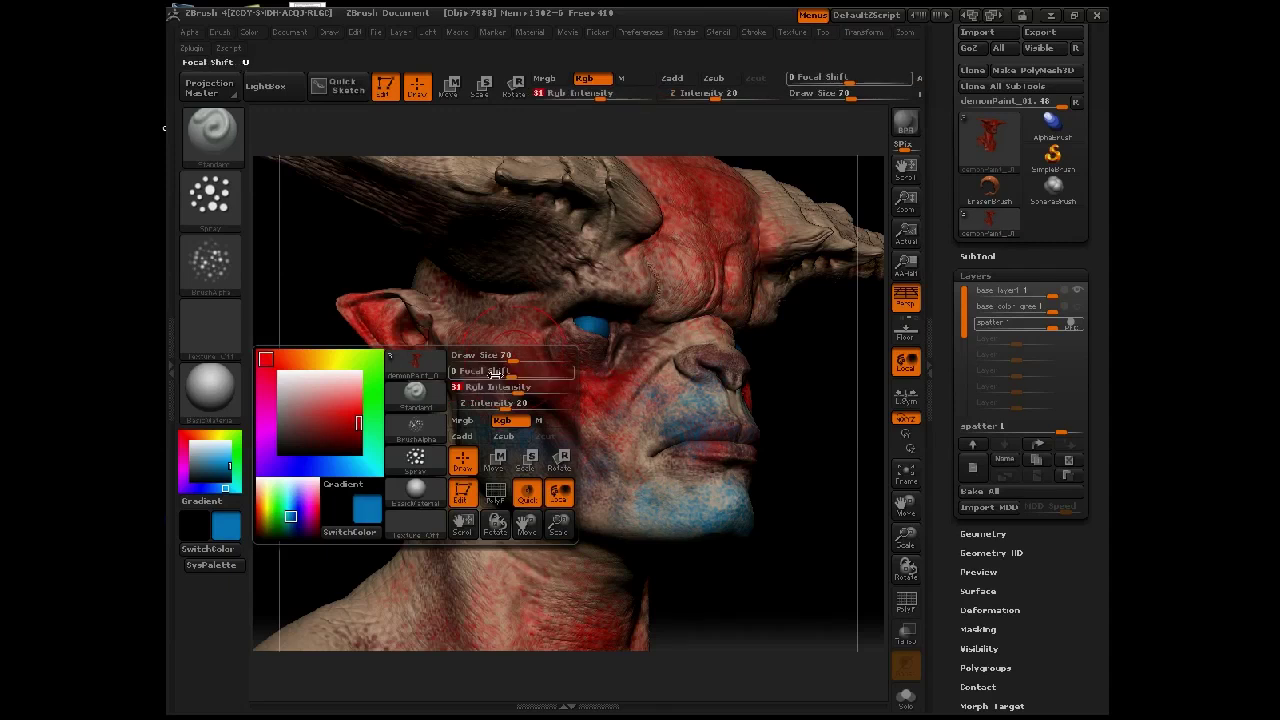
left_click_drag(460, 515, 503, 595)
left_click_drag(373, 468, 431, 343, "alt")
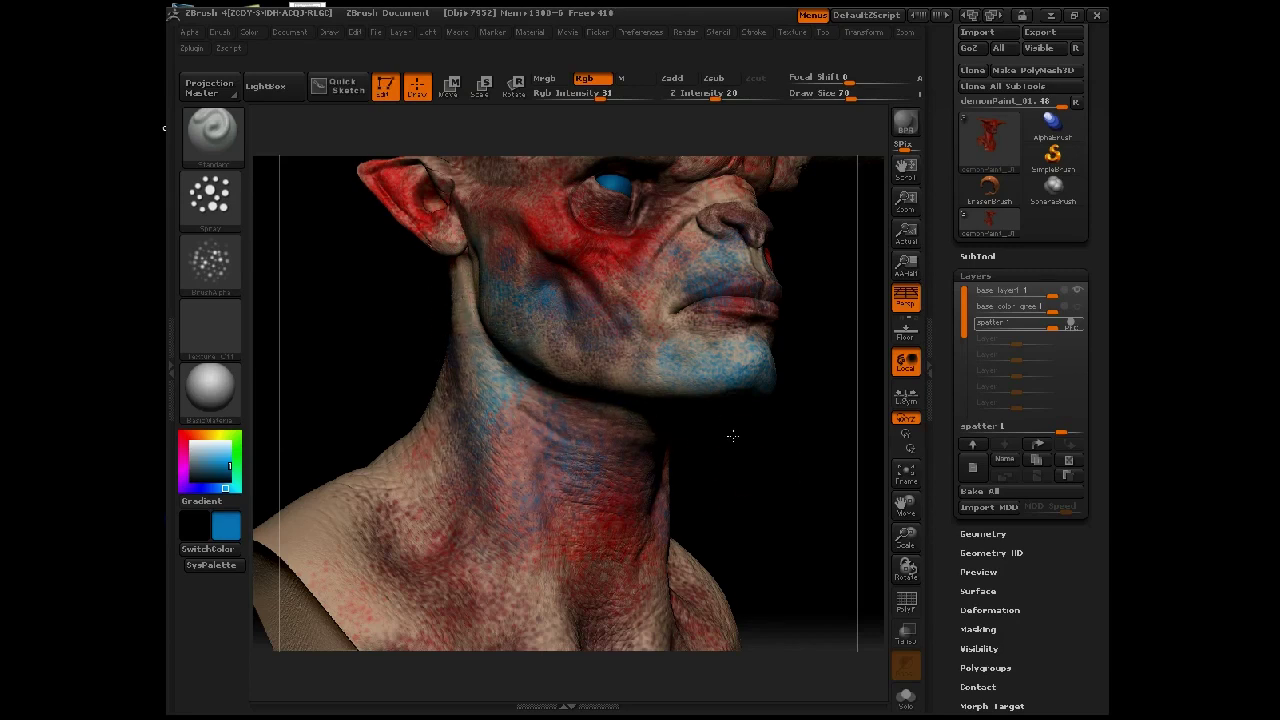
mouse_move(734, 457)
left_mouse_down("alt")
mouse_move(763, 286)
mouse_move(770, 296)
mouse_move(697, 306)
mouse_move(634, 294)
left_mouse_up("alt")
left_click_drag(767, 311, 764, 280)
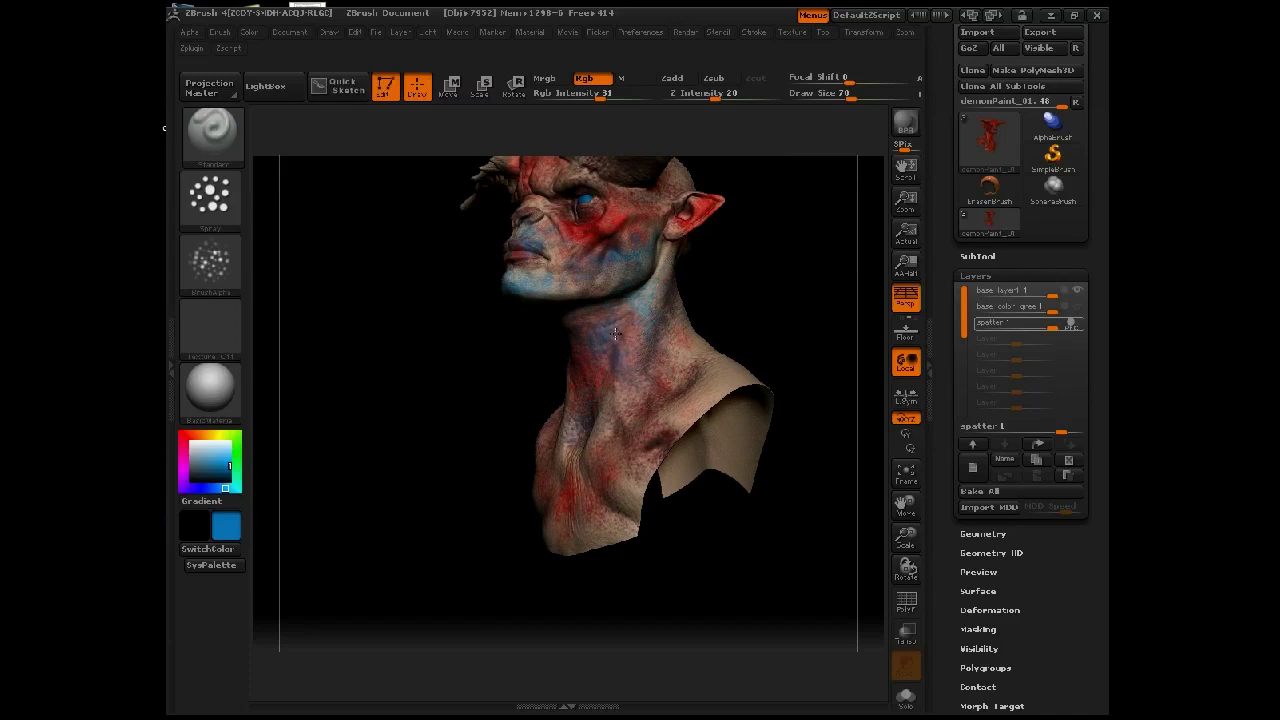
Set the draw size to 34 and spatter blue in the eye sockets and on the nose
left_click_drag(754, 297, 770, 492, "alt")
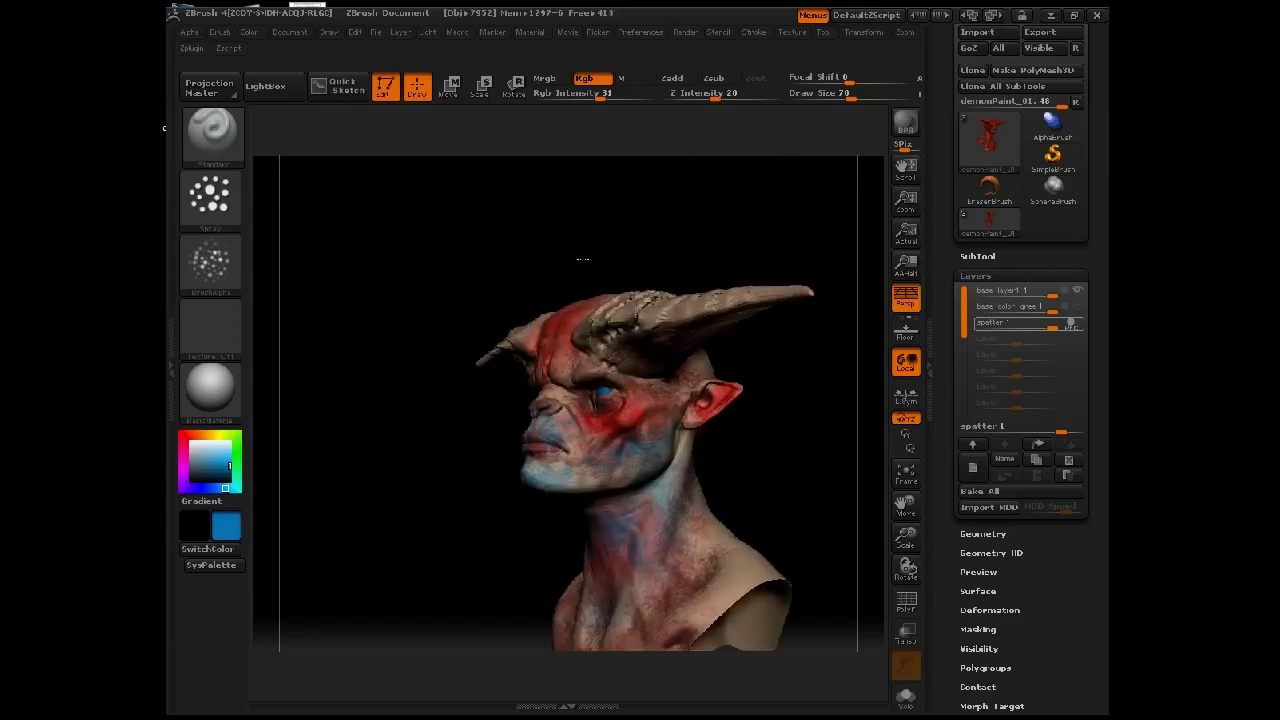
mouse_move(607, 276)
left_mouse_down()
mouse_move(622, 210)
mouse_move(617, 250)
left_mouse_up()
left_click_drag(612, 310, 675, 267, "alt")
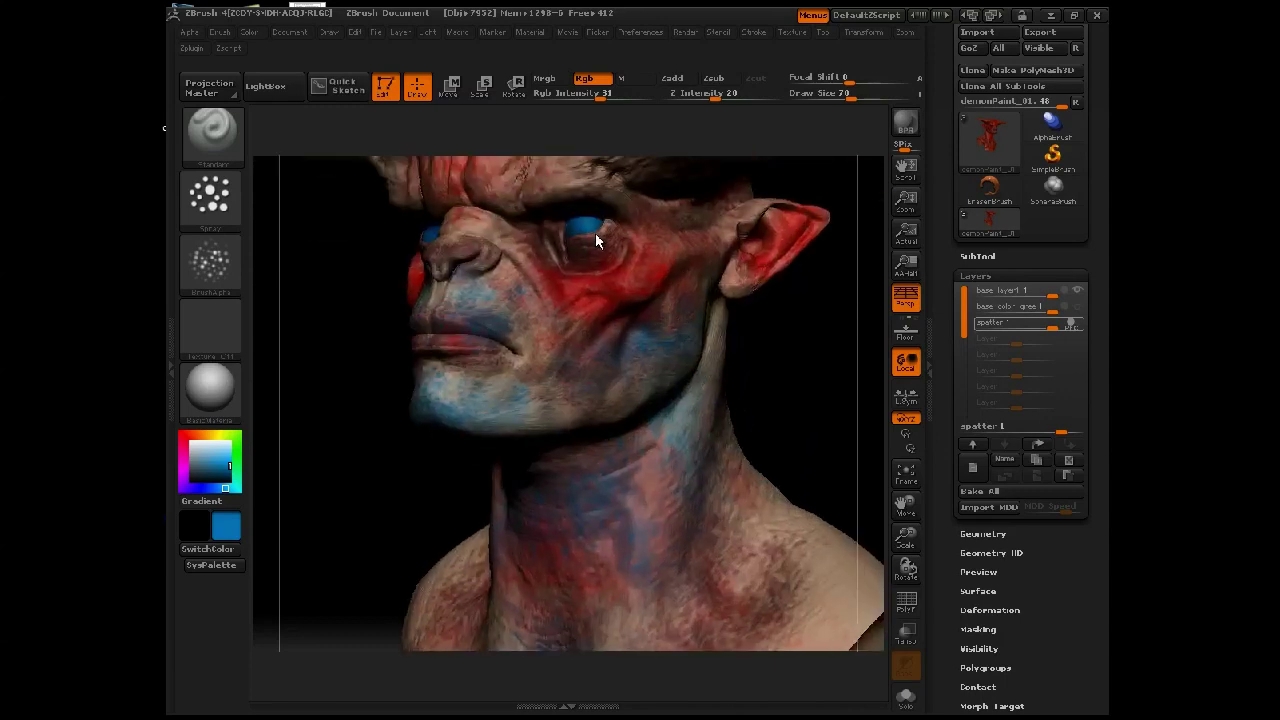
key("space")
left_click(574, 253)
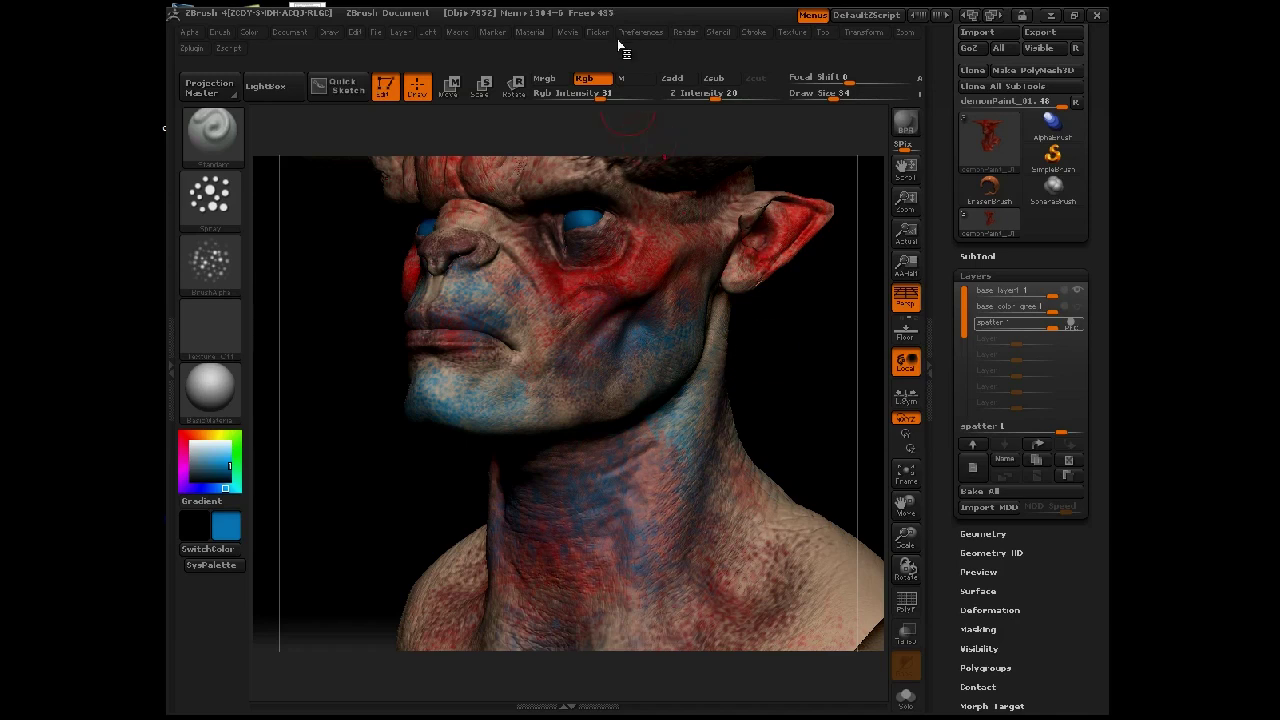
left_click(718, 32)
mouse_move(754, 32)
mouse_move(420, 495)
left_mouse_down()
mouse_move(446, 500)
mouse_move(470, 418)
left_mouse_up()
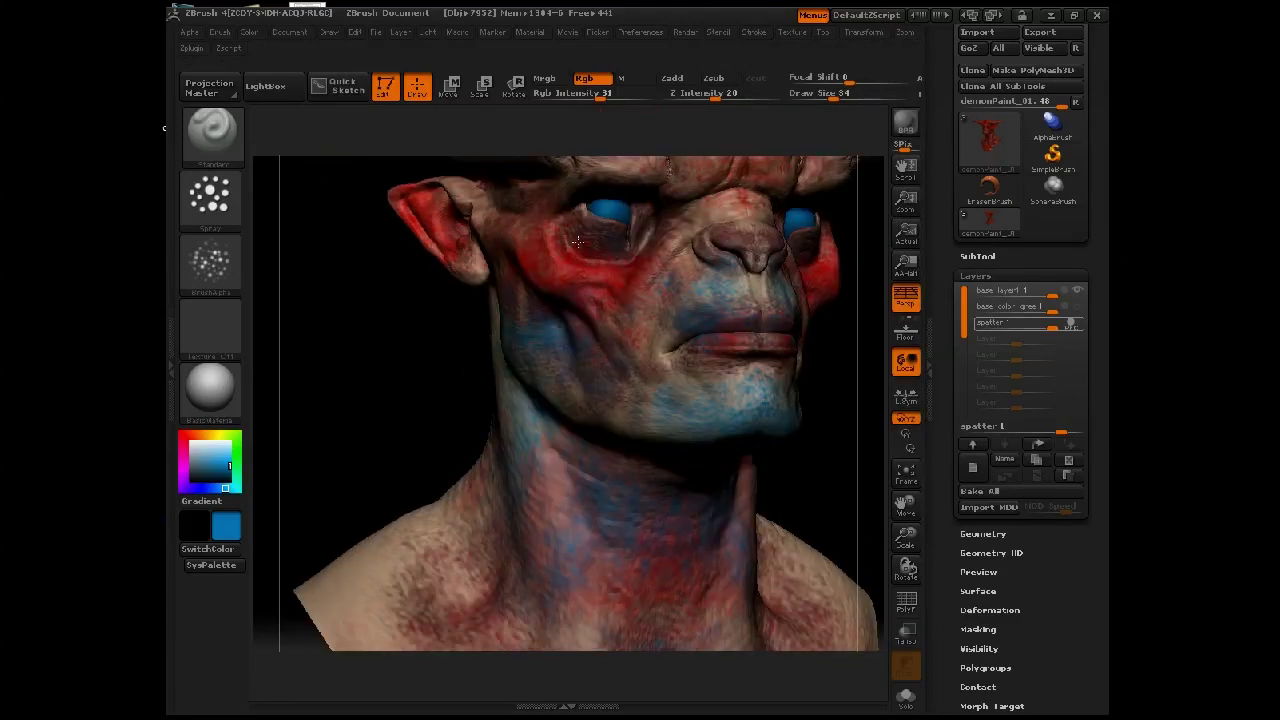
left_click_drag(581, 211, 588, 216)
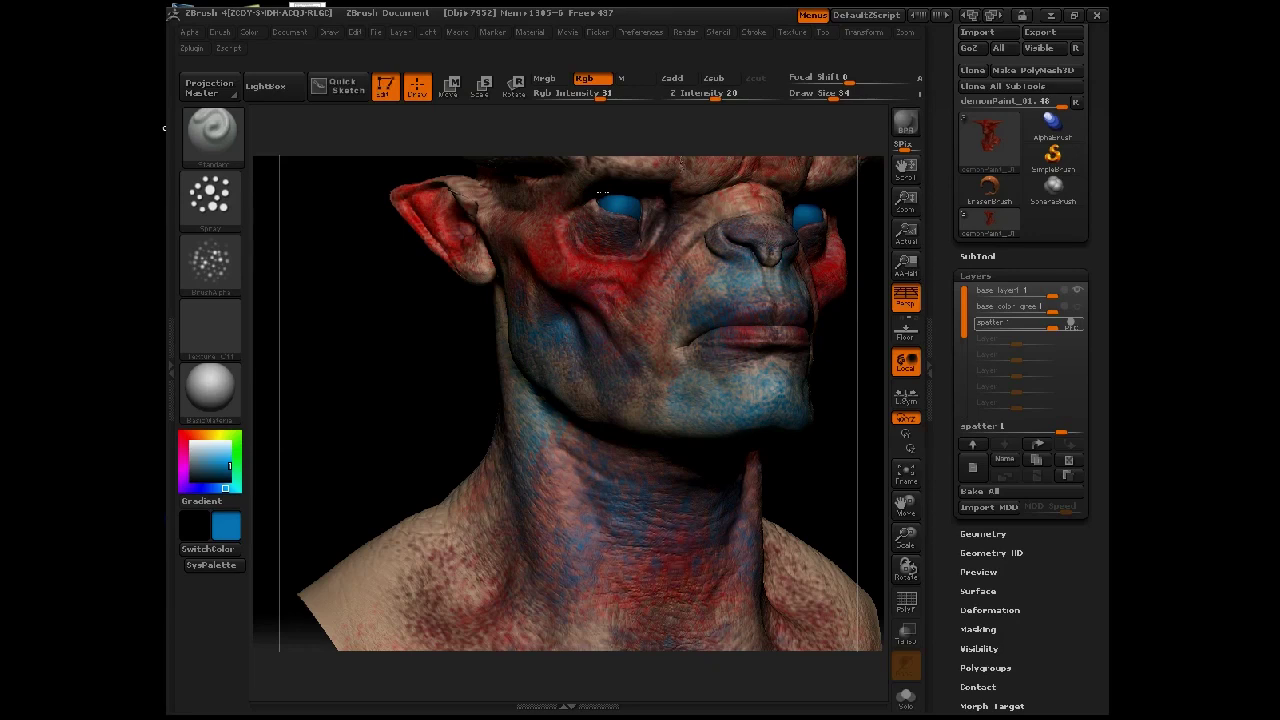
Set the draw size to 45 and RGB intensity to 60, and spatter blue under the horn base and around the brow
left_click_drag(352, 170, 451, 312, "alt")
left_click_drag(433, 260, 441, 243)
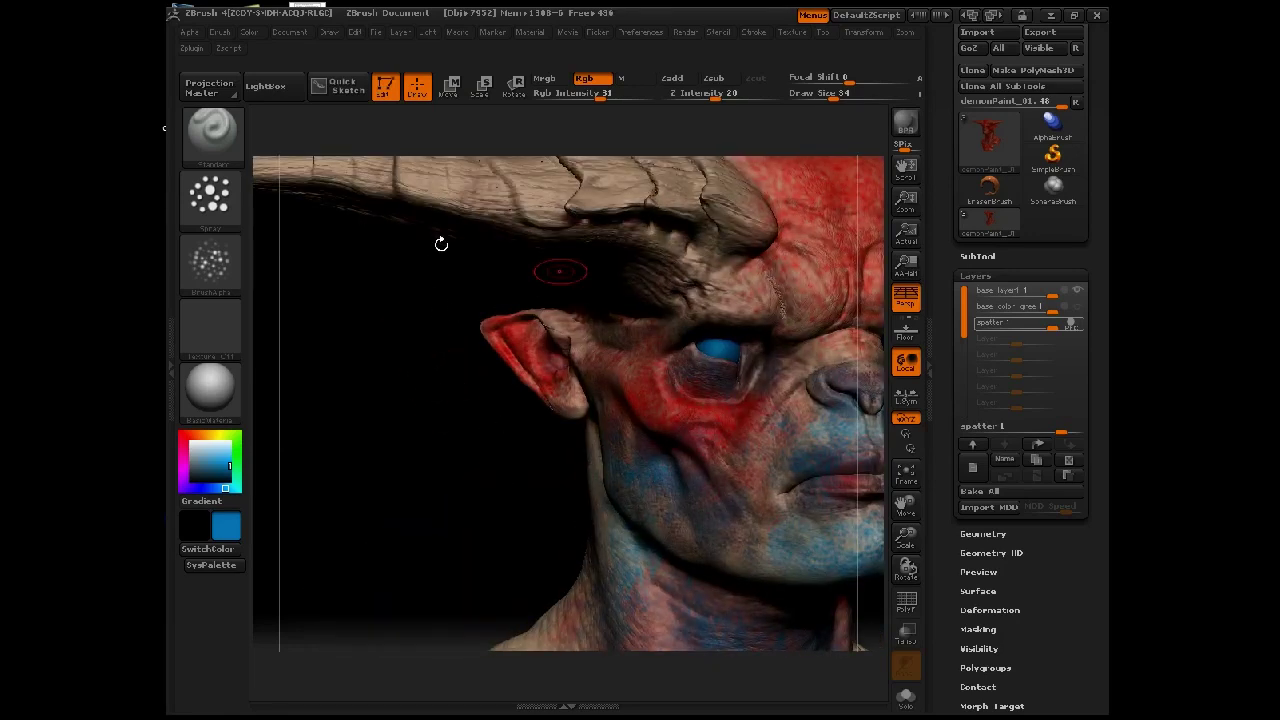
mouse_move(662, 256)
left_mouse_down()
mouse_move(665, 244)
mouse_move(678, 276)
left_mouse_up()
key("space")
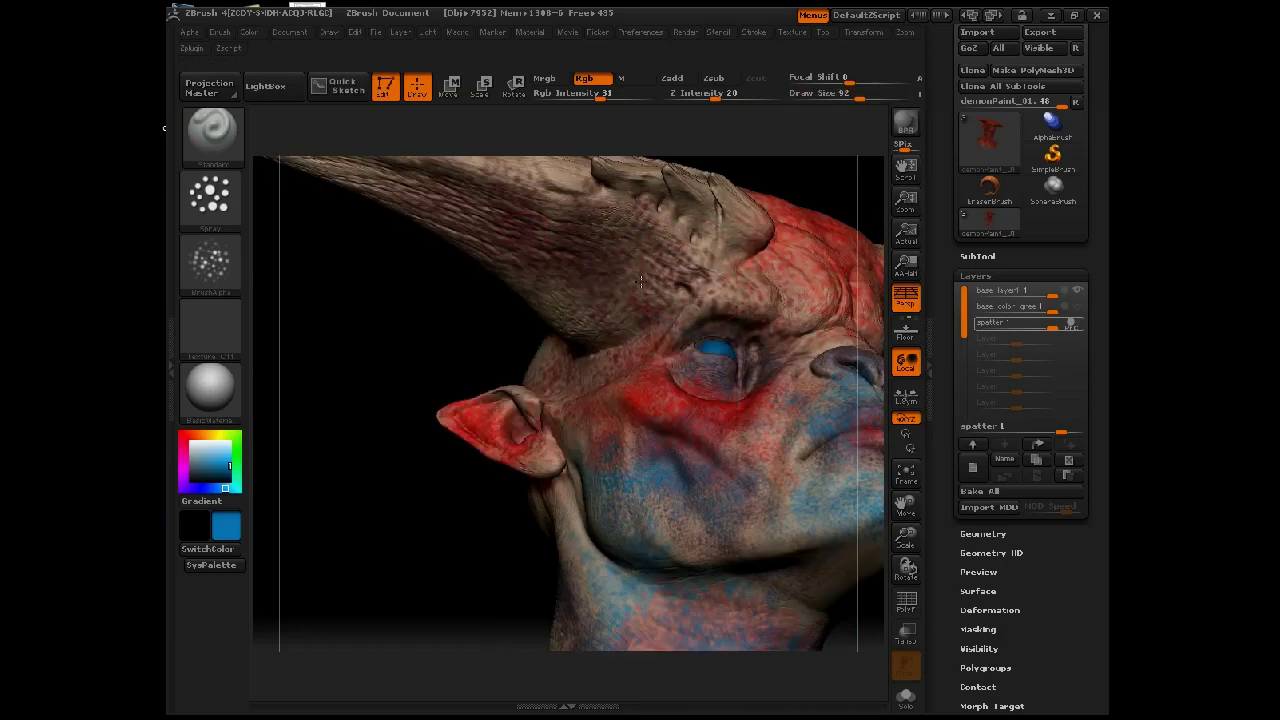
key("space")
left_click(666, 341)
key("space")
left_click(719, 263)
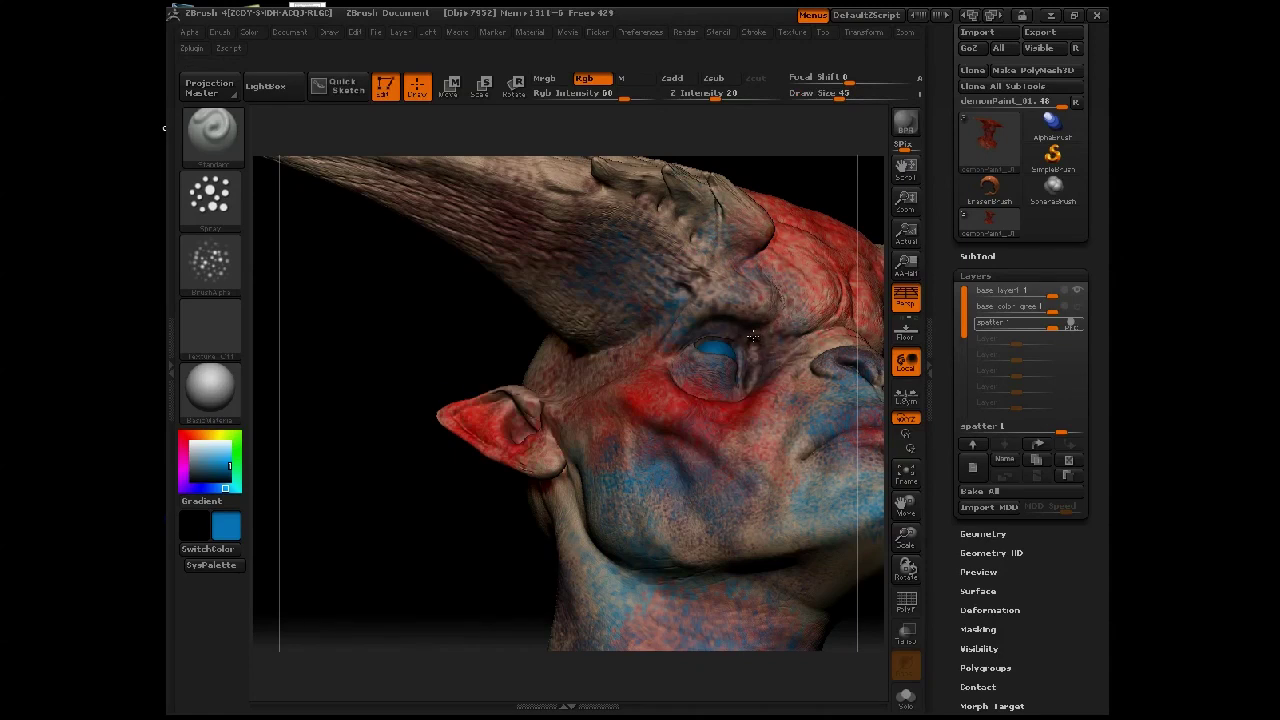
Spatter blue patches at the base of the neck, along the collarbone and shoulder, and over the chest
mouse_move(493, 518)
left_mouse_down()
mouse_move(420, 363)
mouse_move(437, 294)
mouse_move(500, 373)
mouse_move(489, 339)
left_mouse_up()
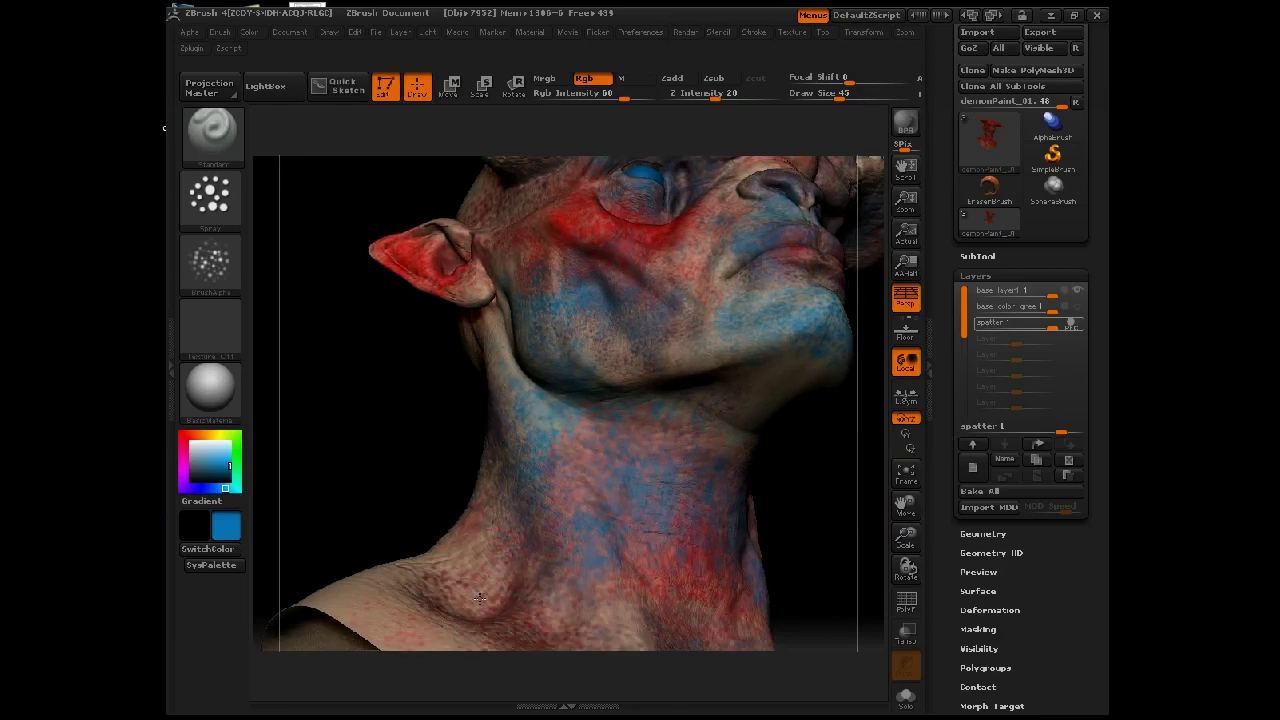
left_click_drag(383, 370, 399, 330)
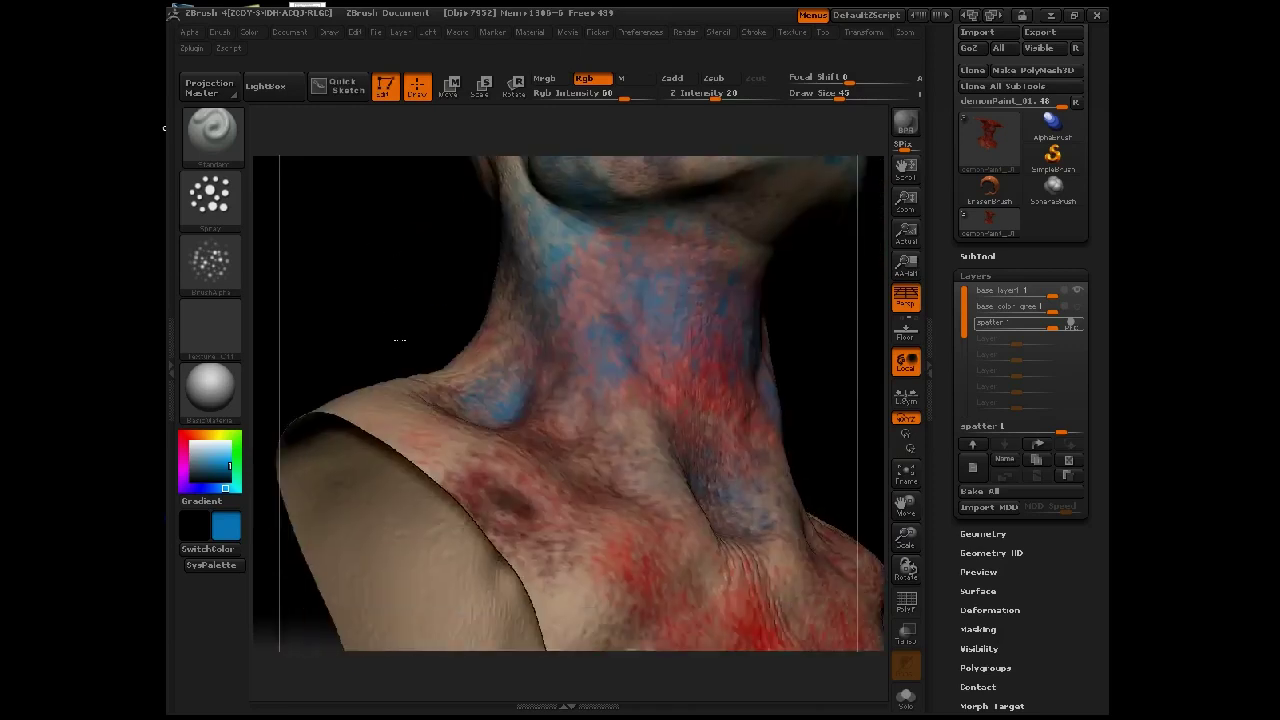
left_click_drag(541, 417, 562, 428)
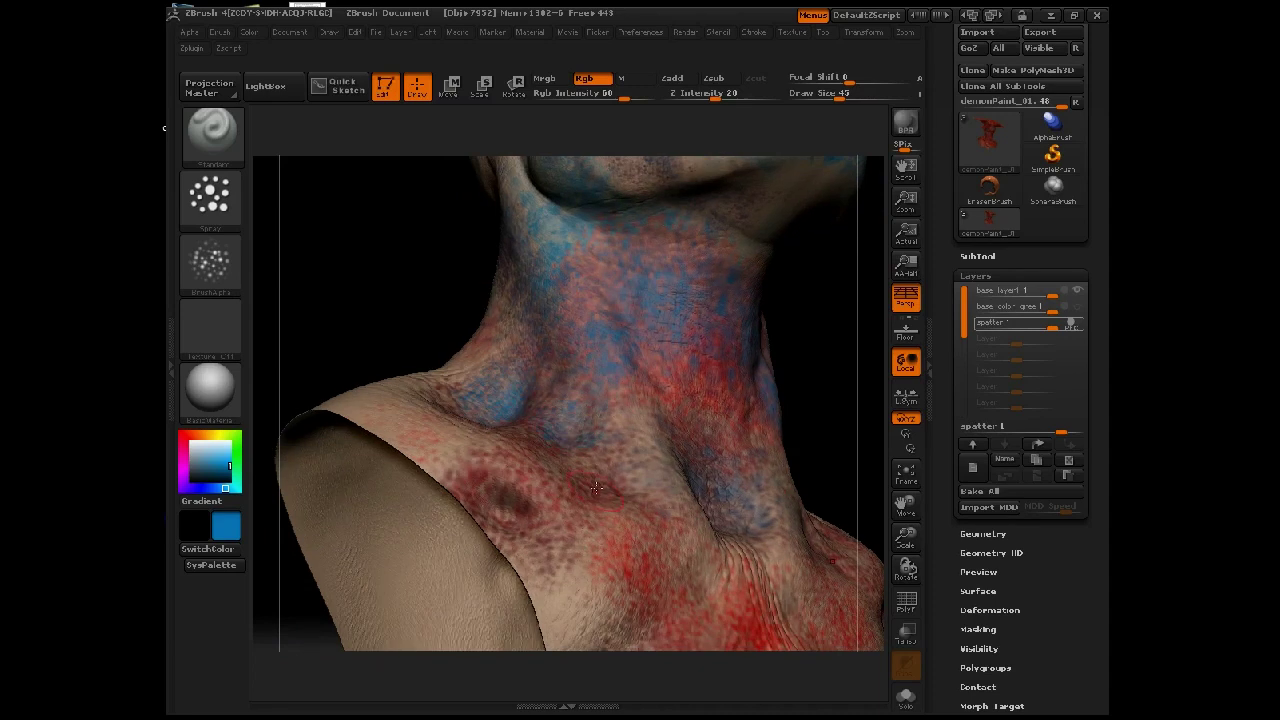
mouse_move(541, 517)
left_mouse_down()
mouse_move(512, 524)
mouse_move(526, 528)
left_mouse_up()
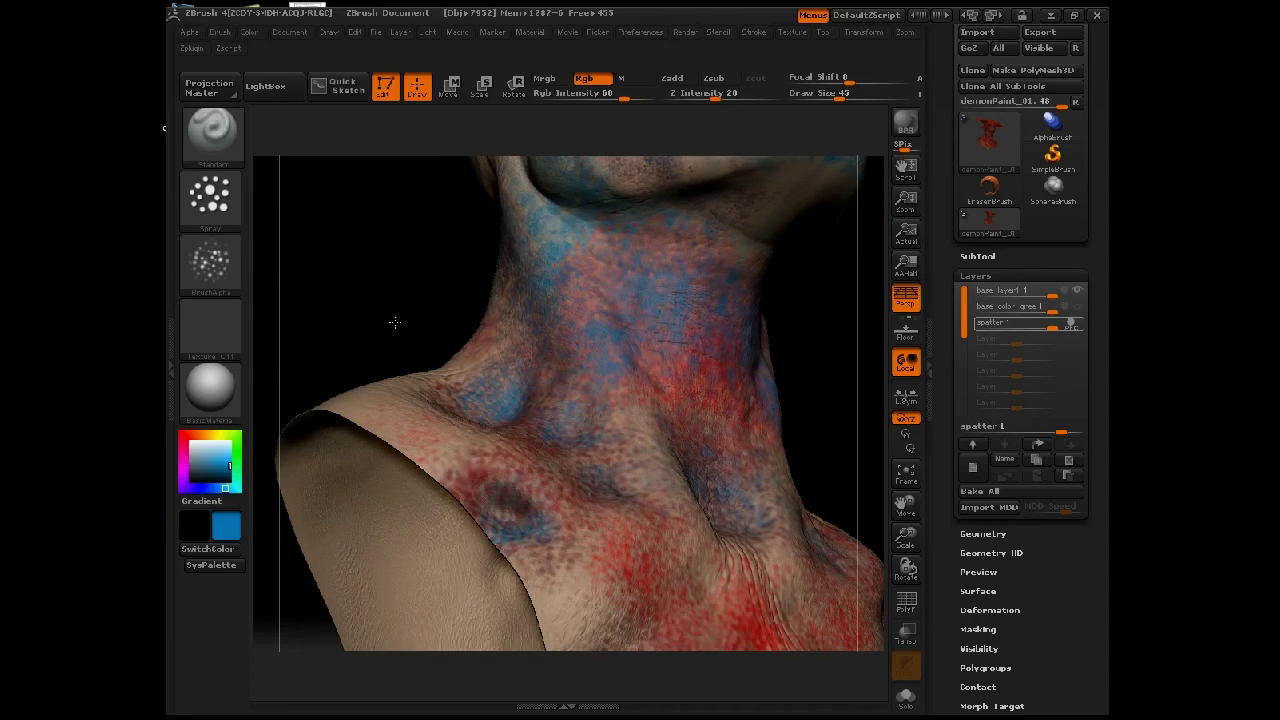
mouse_move(401, 260)
left_mouse_down()
mouse_move(363, 294)
mouse_move(349, 346)
mouse_move(480, 426)
left_mouse_up()
left_click_drag(570, 583, 556, 611)
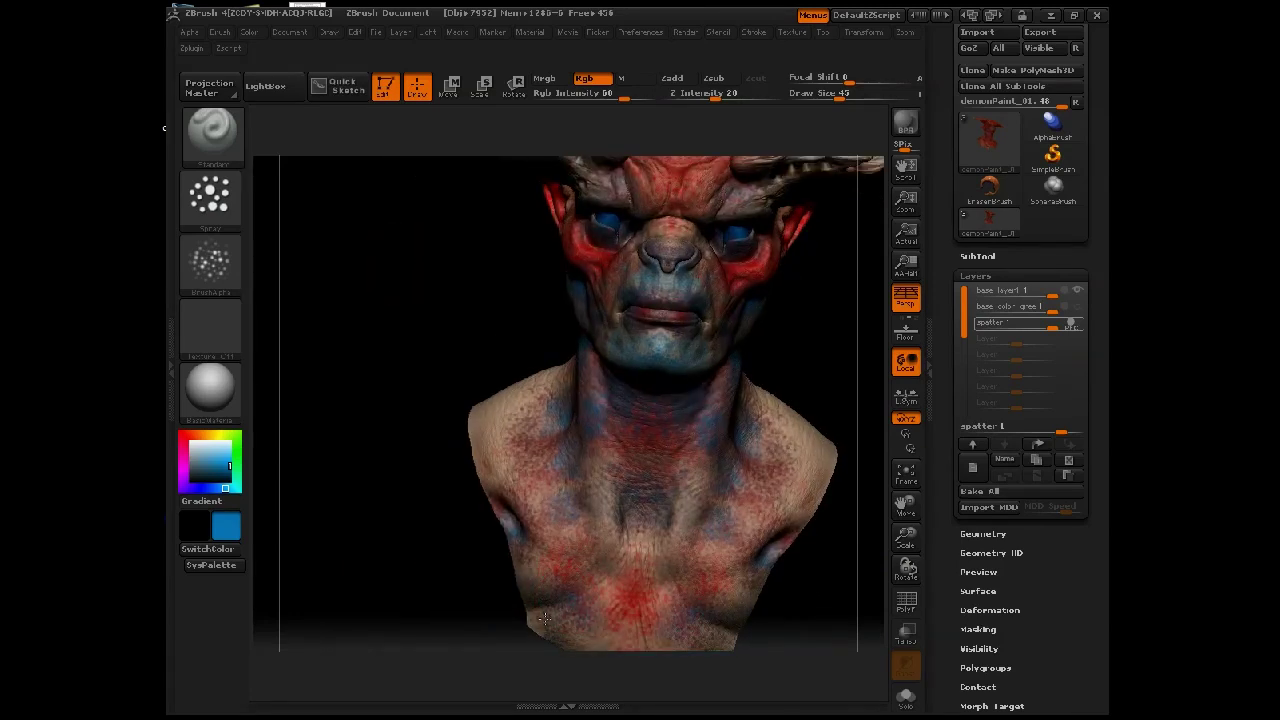
left_click_drag(640, 520, 614, 508)
Spatter blue over the plated upper side of the horns near their bases
mouse_move(545, 408)
left_mouse_down()
mouse_move(523, 420)
mouse_move(466, 374)
left_mouse_up()
left_click_drag(446, 286, 437, 363)
left_click_drag(629, 205, 653, 221)
left_click_drag(608, 315, 608, 301)
mouse_move(645, 262)
left_mouse_down()
mouse_move(662, 238)
mouse_move(754, 234)
mouse_move(729, 256)
left_mouse_up()
Set the draw size to 22 and change the painting colour to the bright red from the basic colours
key("space")
left_click_drag(720, 356, 704, 356)
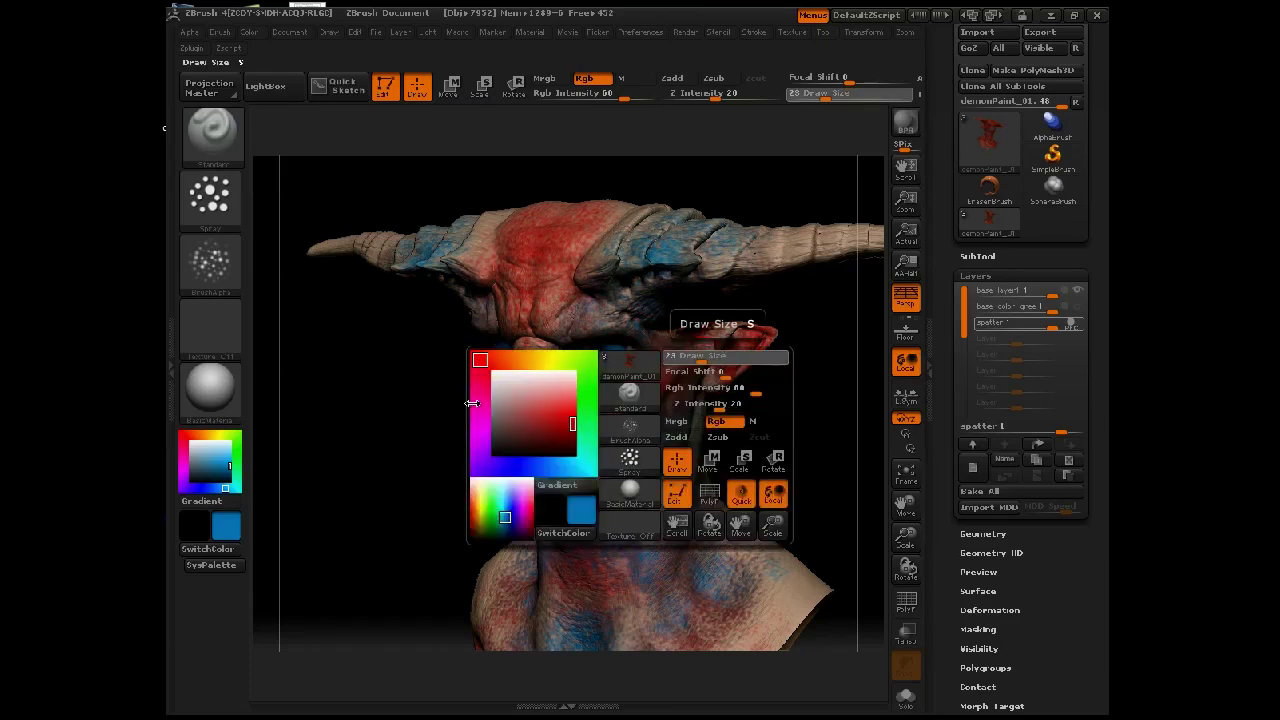
left_click_drag(432, 441, 548, 352)
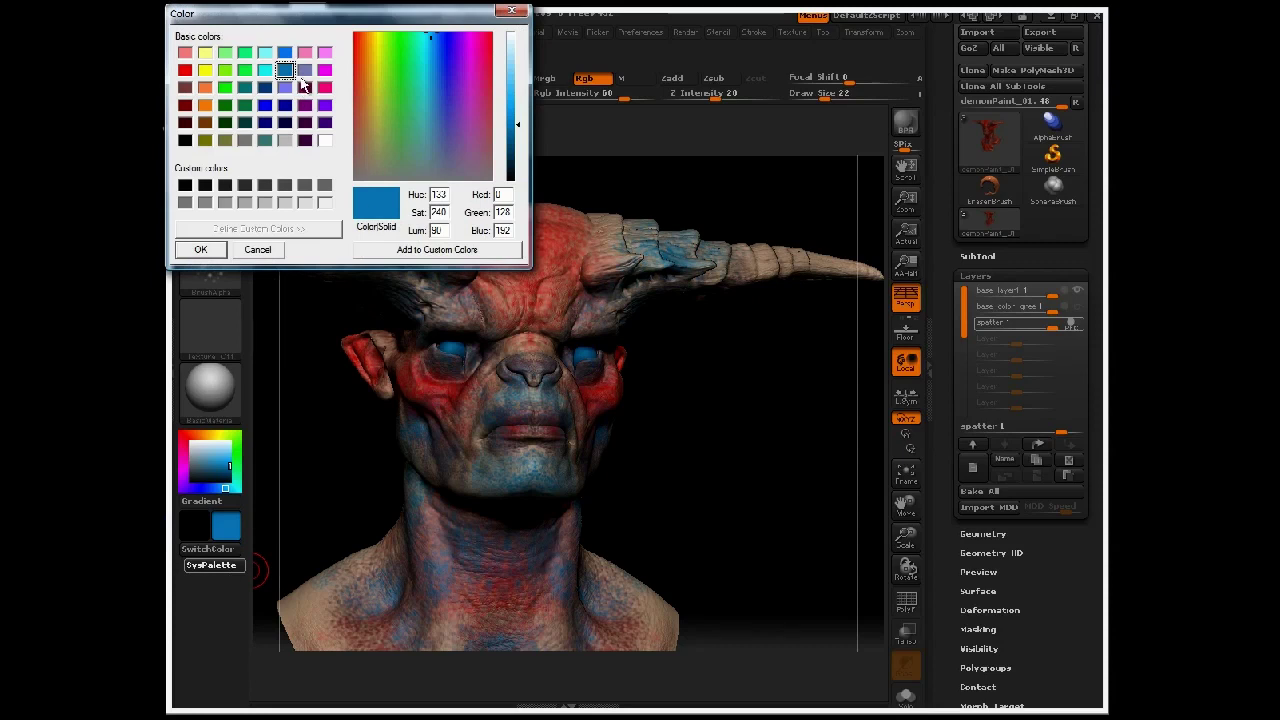
left_click(186, 70)
left_click(199, 249)
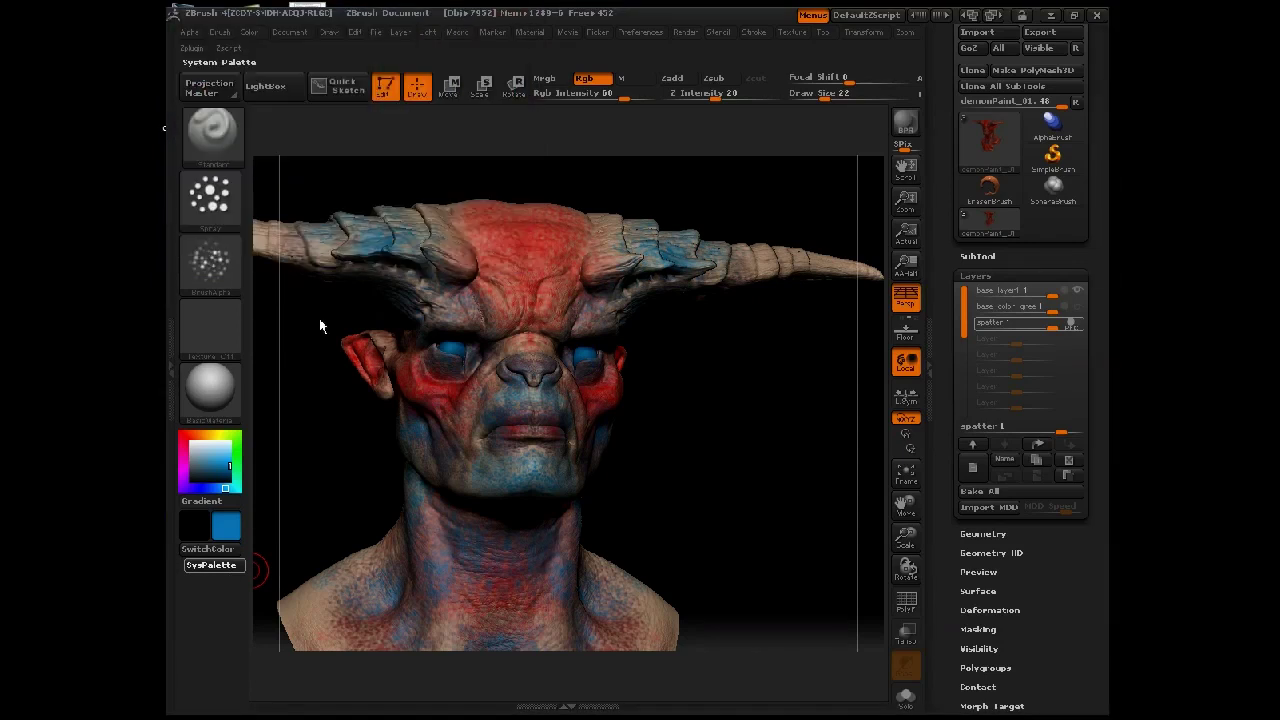
left_click_drag(329, 423, 452, 422)
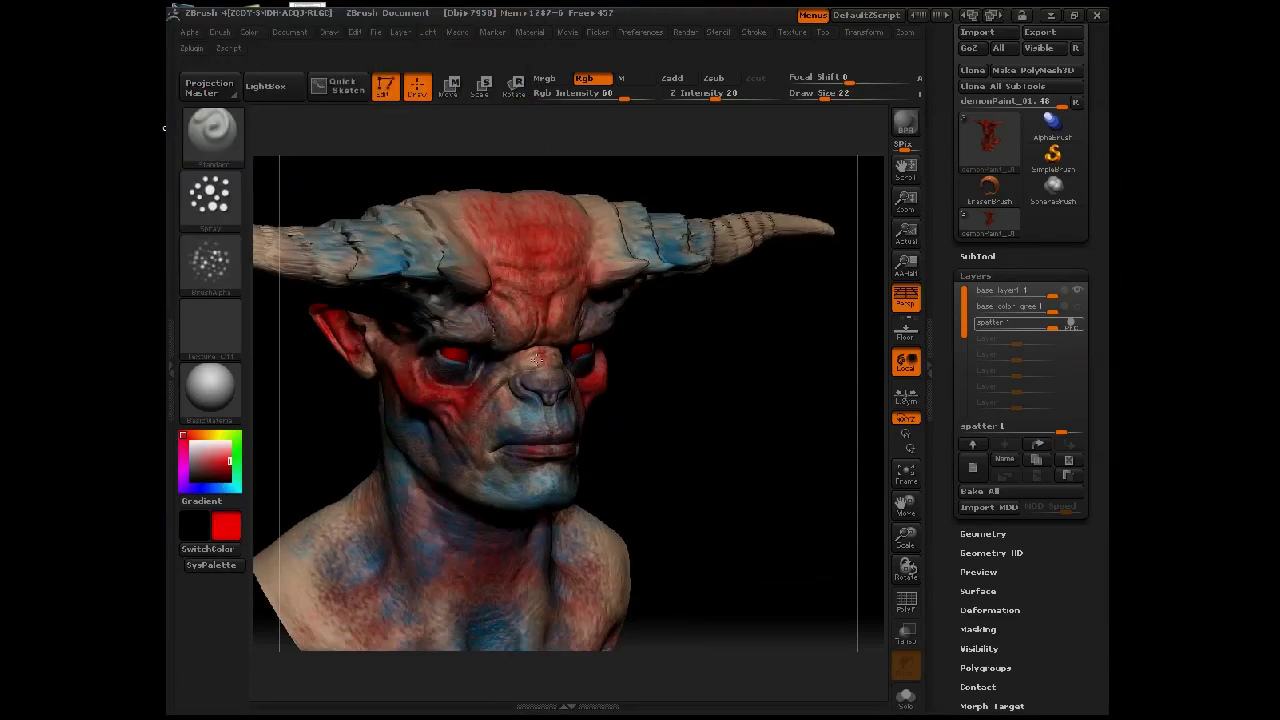
Spatter bright red over the bridge and sides of the nose, and change the painting colour to yellow from the basic colours
left_click_drag(525, 363, 510, 372)
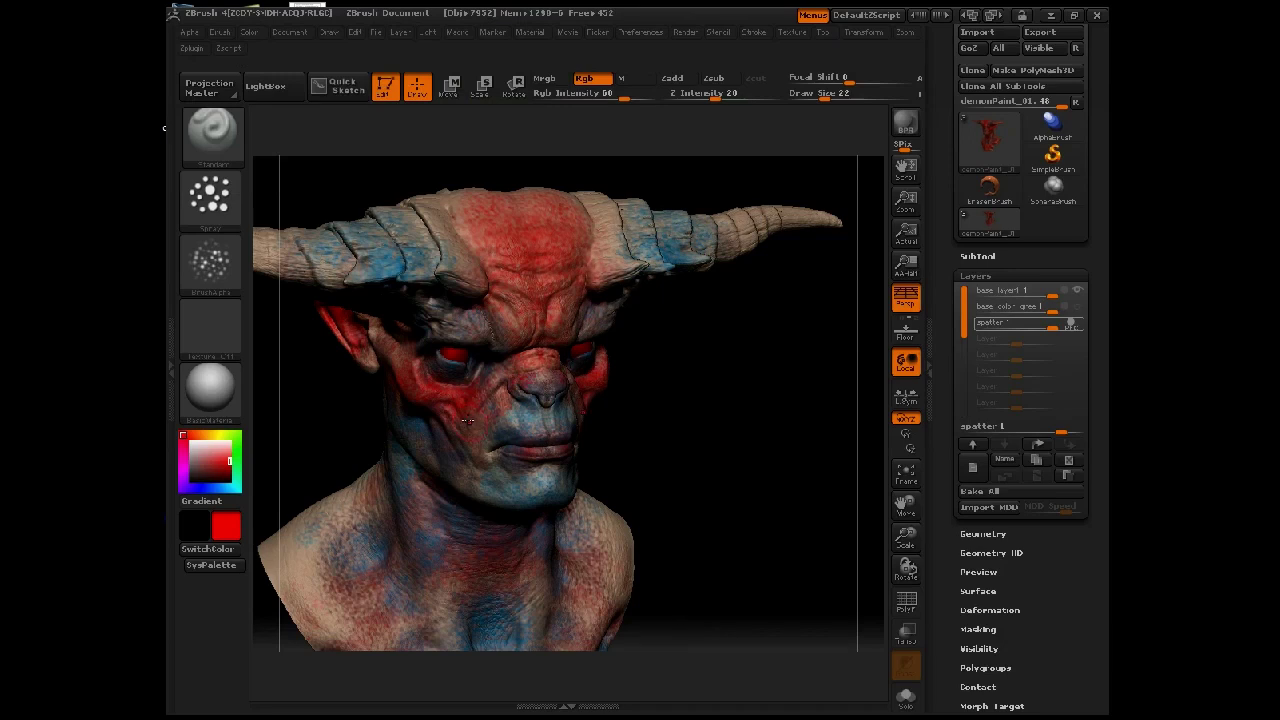
left_click(210, 565)
left_click(204, 70)
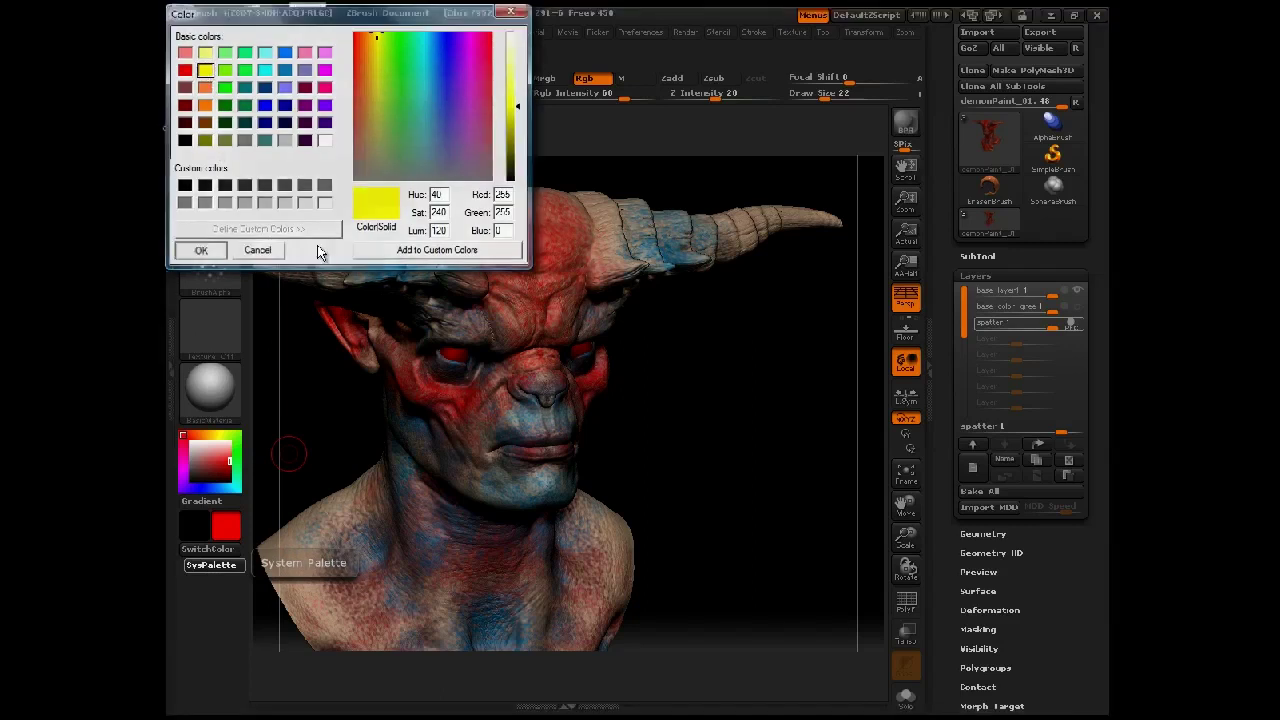
left_click(257, 249)
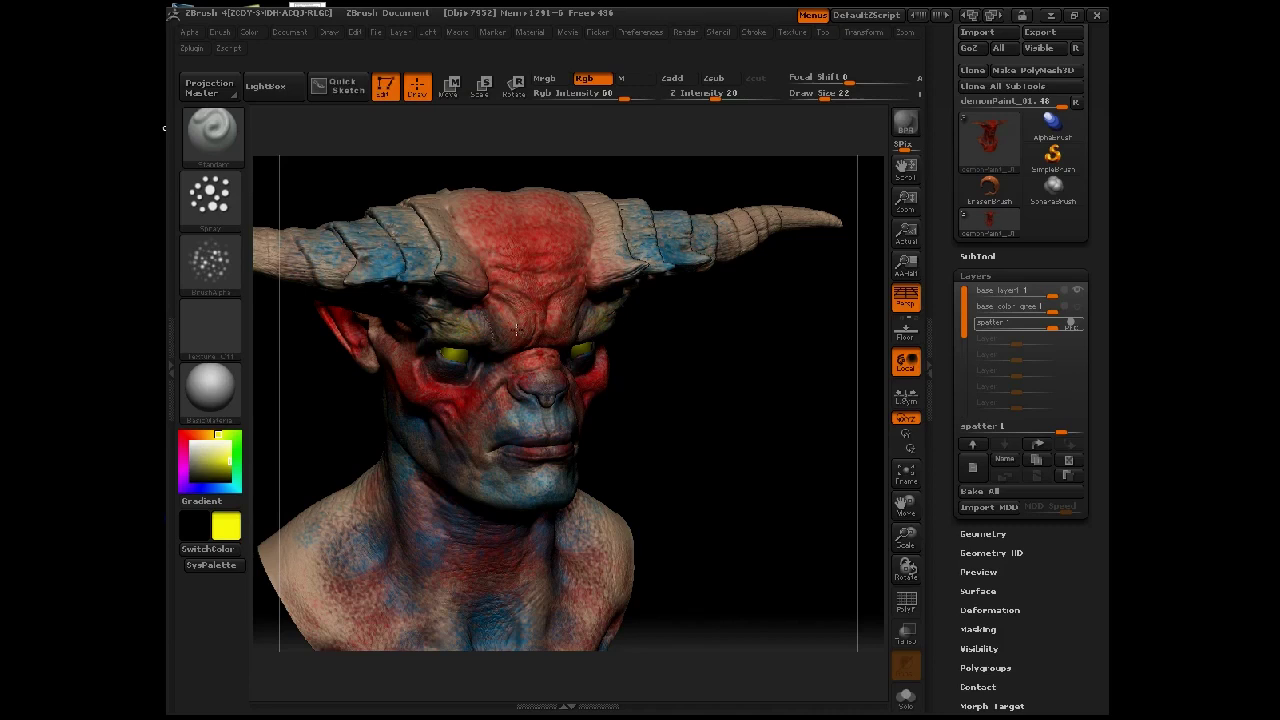
left_click_drag(522, 234, 540, 255)
key("space")
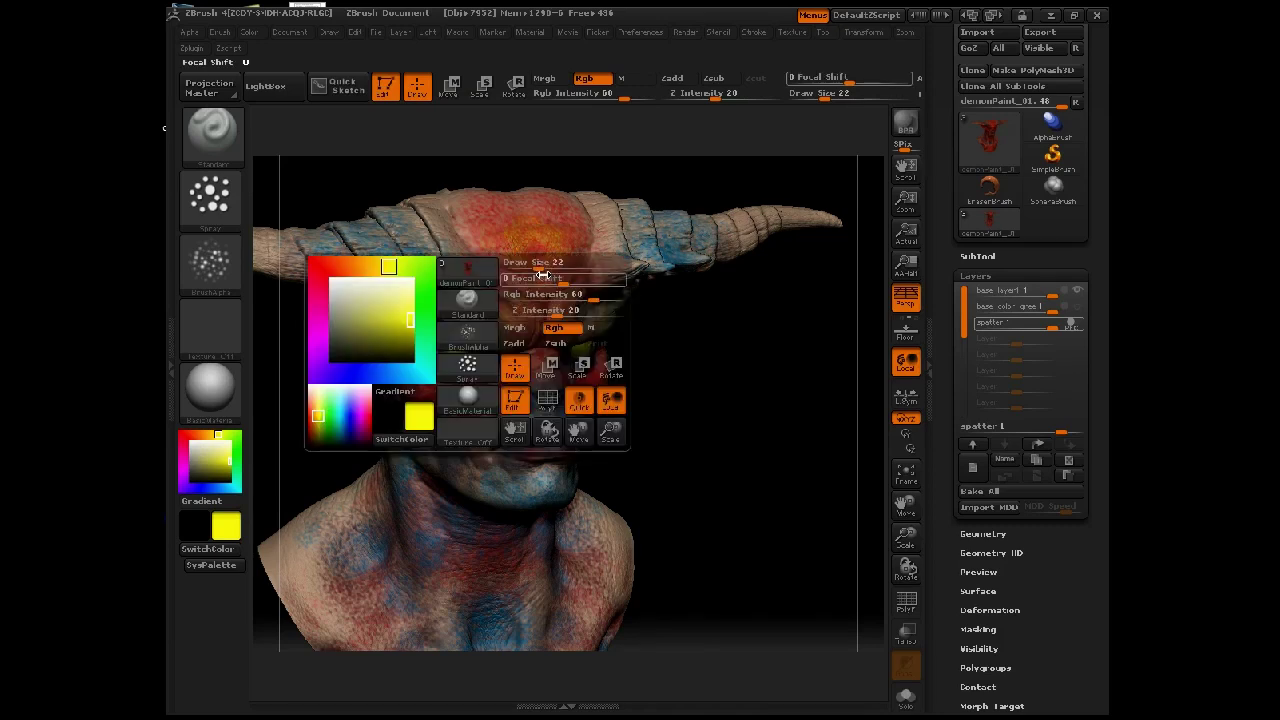
key("ctrl")
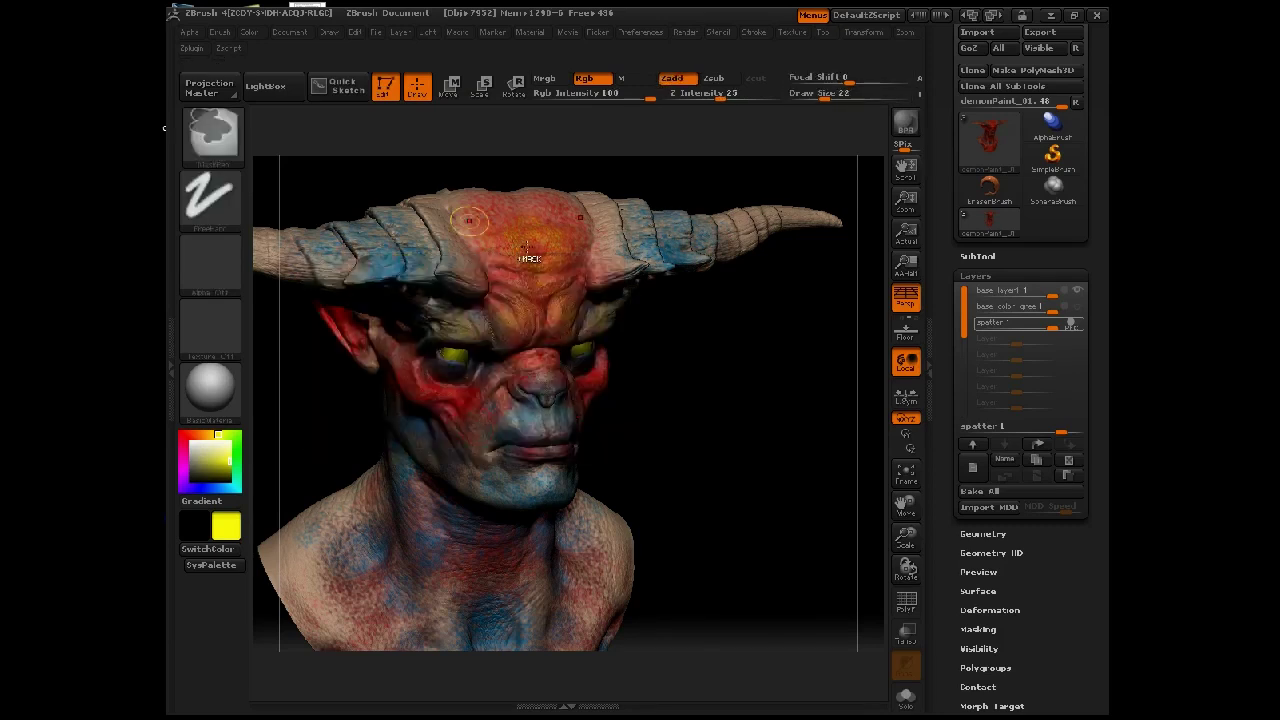
key("ctrl+z")
Set the RGB intensity to 41 and spatter yellow over the forehead, nose bridge, chin and jaw
key("space")
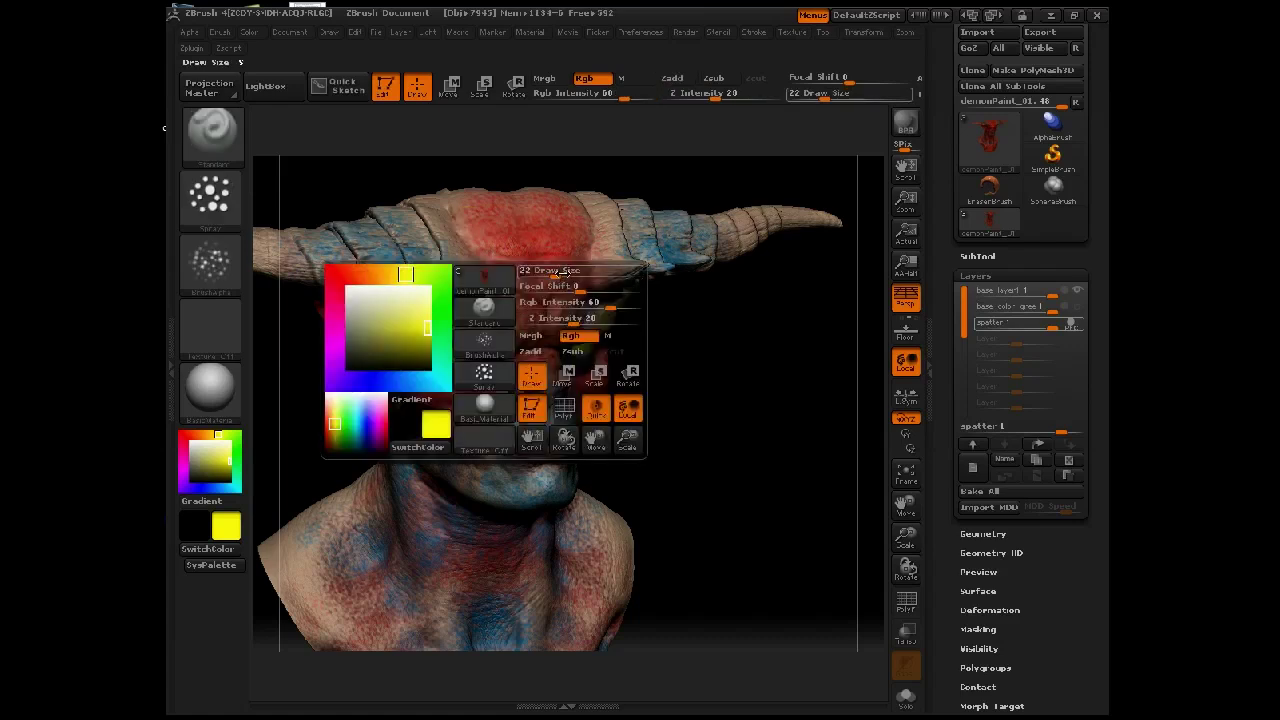
left_click_drag(604, 303, 584, 303)
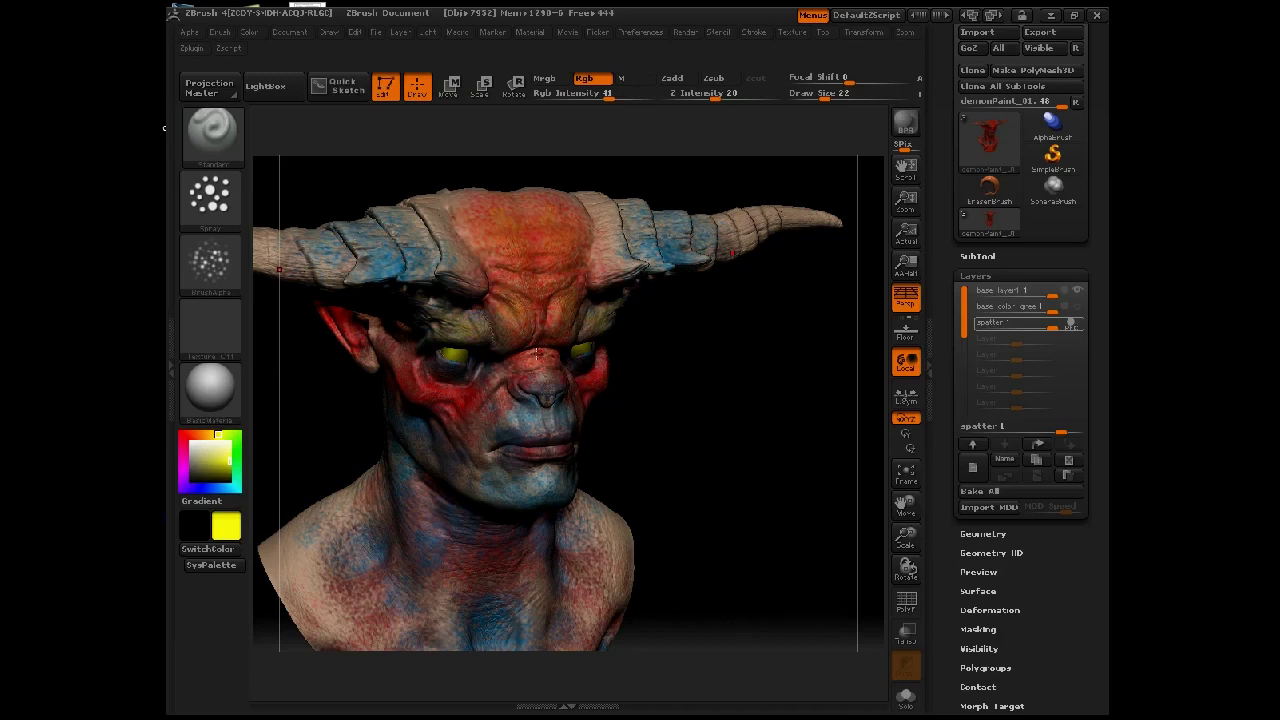
left_click_drag(692, 356, 578, 348)
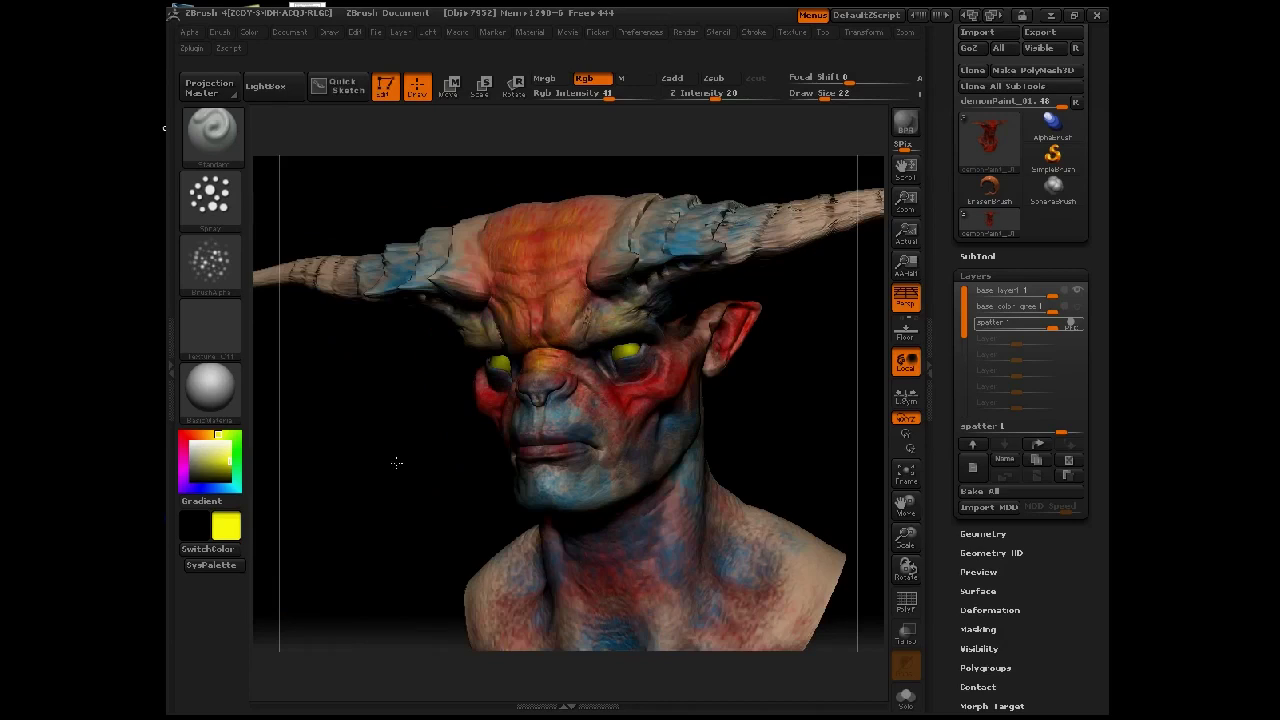
right_click_drag(343, 329, 503, 373)
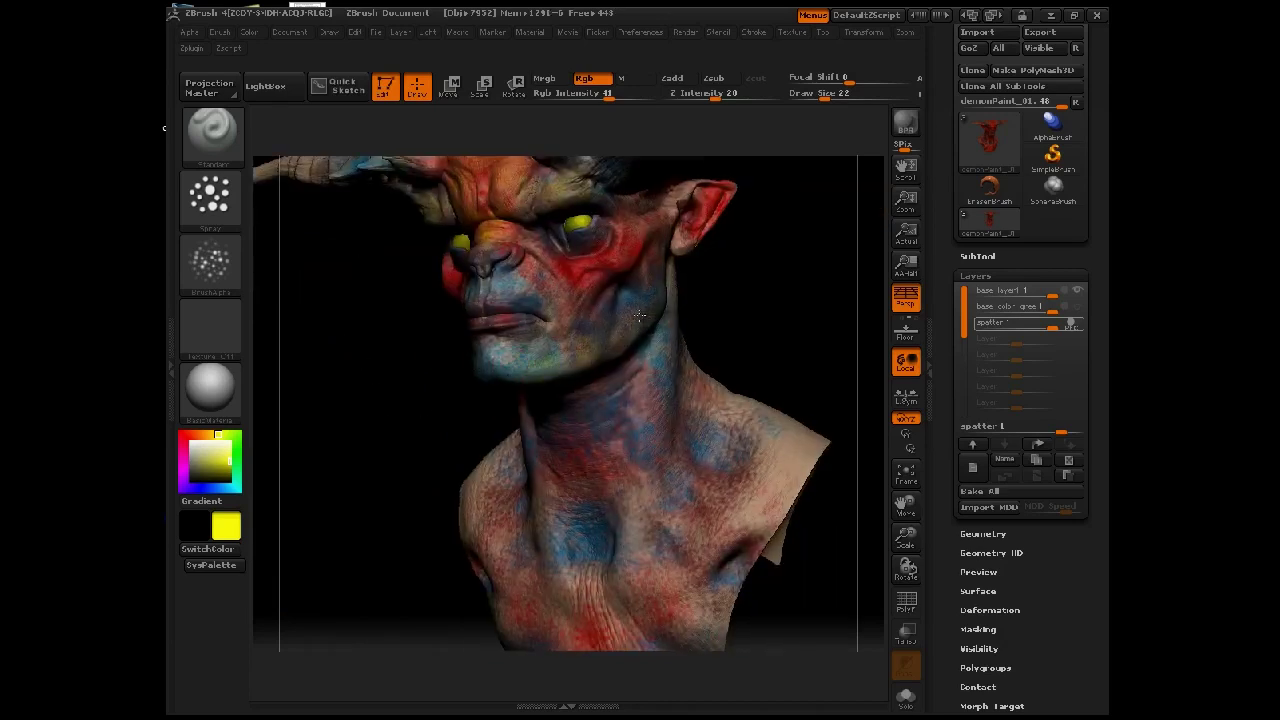
right_click_drag(706, 275, 654, 274)
right_click_drag(637, 332, 648, 314)
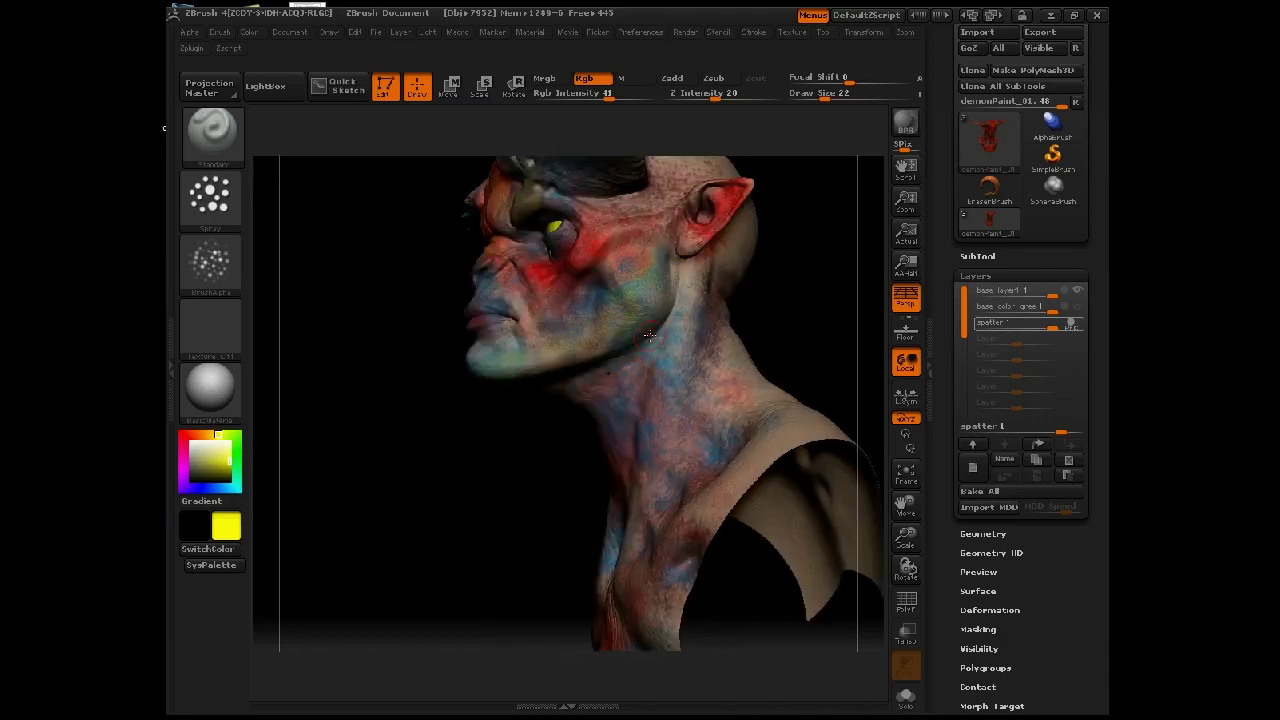
Set the draw size to 50 and spatter yellow over the neck, shoulders and upper chest
key("space")
left_click_drag(664, 326, 686, 295)
right_click_drag(546, 443, 592, 567)
right_click_drag(637, 614, 657, 605)
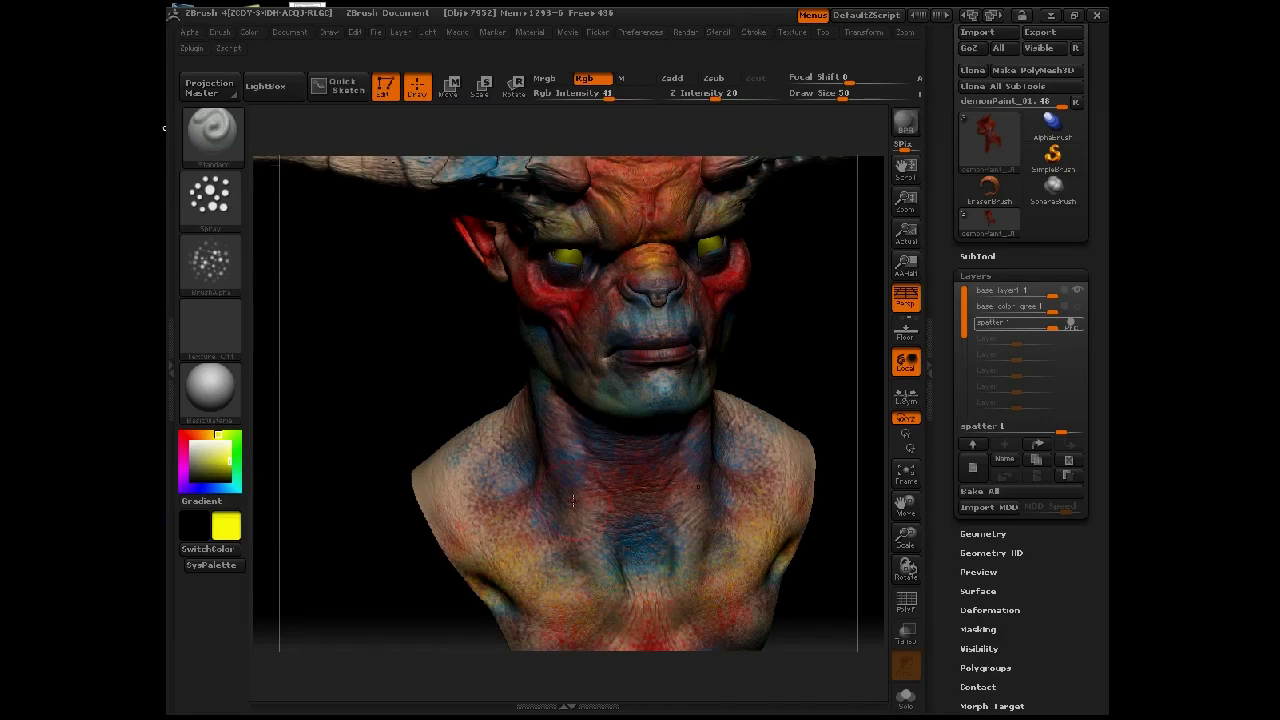
Set the draw size to 23 and spatter more yellow over the forehead and the brow beneath the horn bases
left_click_drag(470, 317, 473, 395, "alt")
key("space")
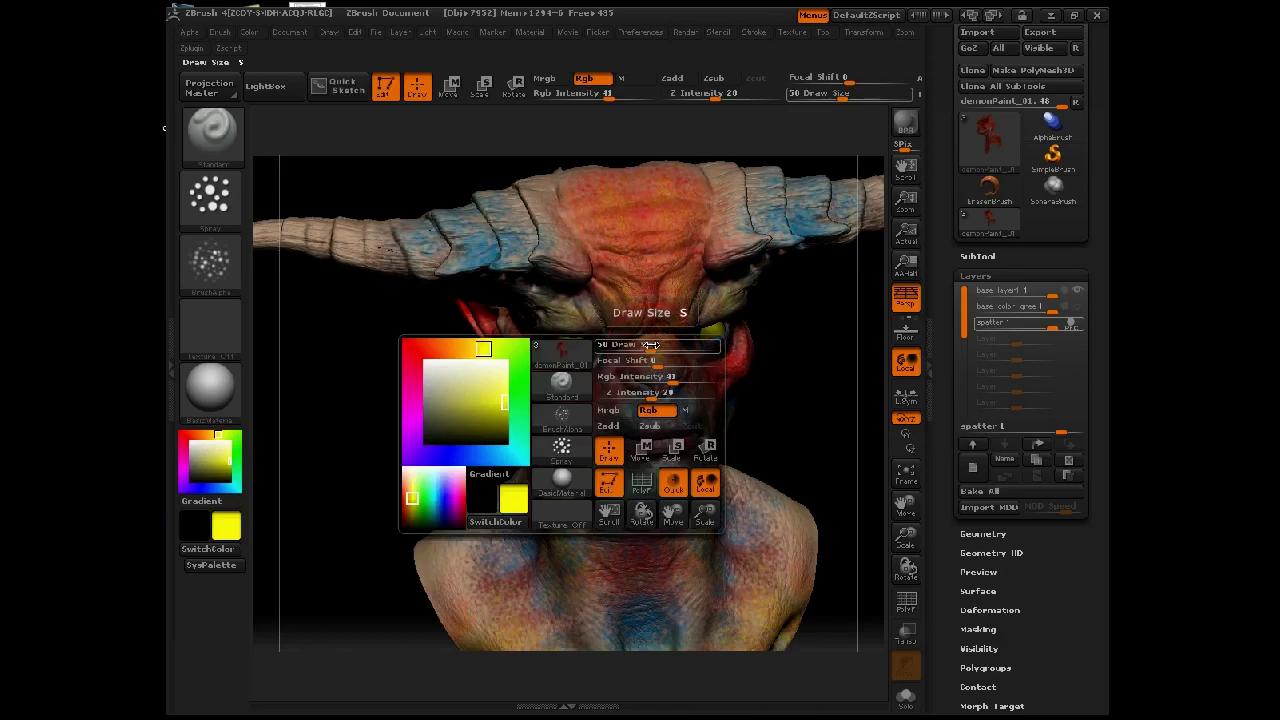
left_click_drag(650, 349, 633, 343)
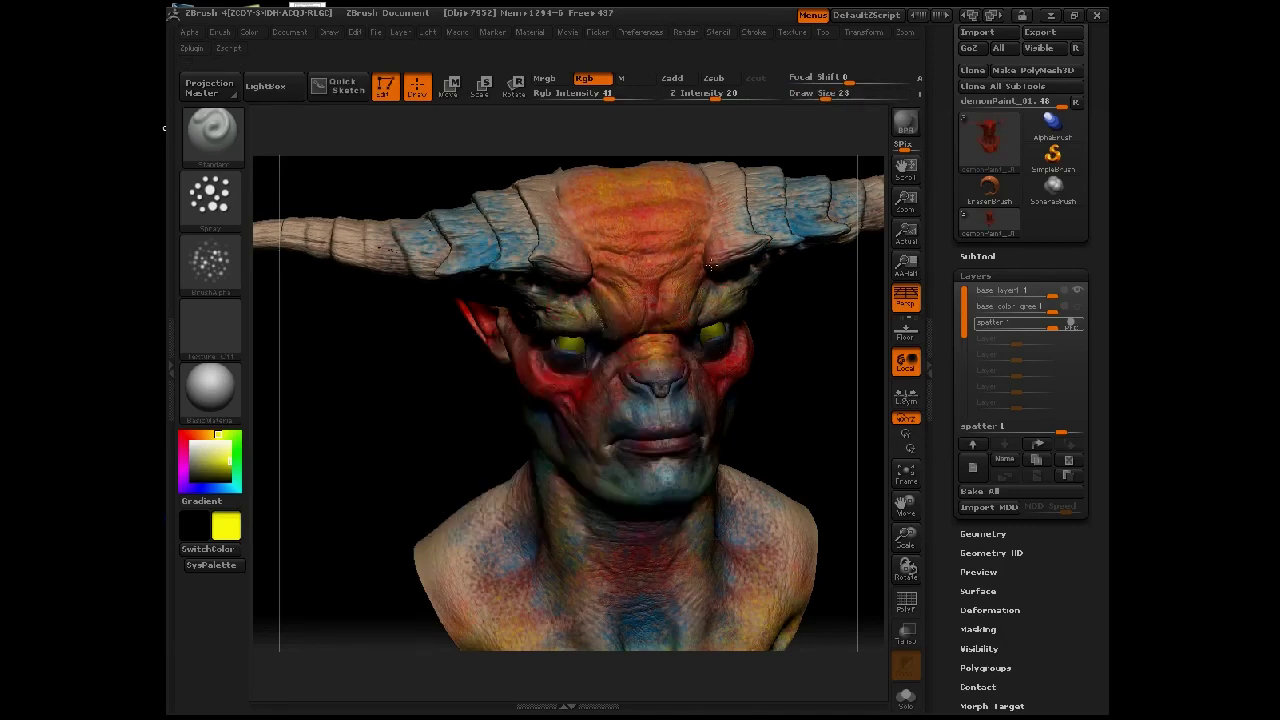
left_click_drag(785, 305, 749, 290)
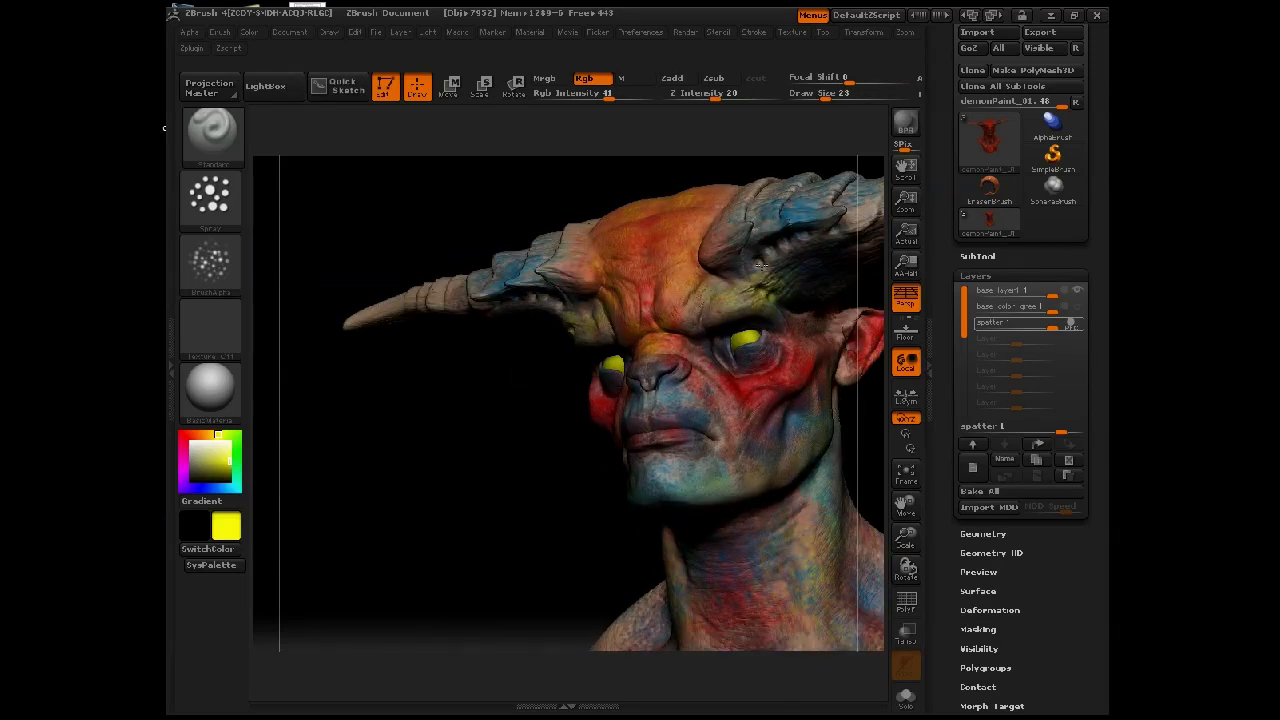
left_click_drag(660, 154, 668, 152)
left_click_drag(705, 242, 604, 368)
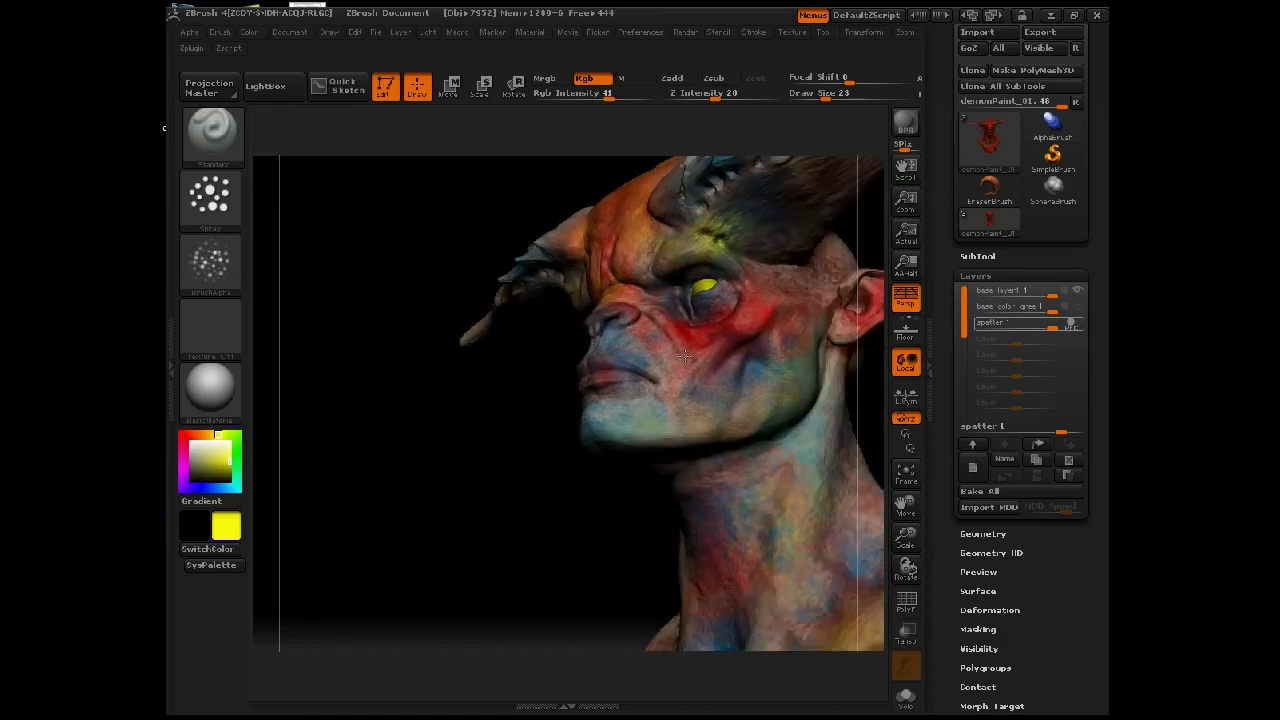
left_click_drag(697, 359, 616, 339)
left_click_drag(480, 414, 660, 342)
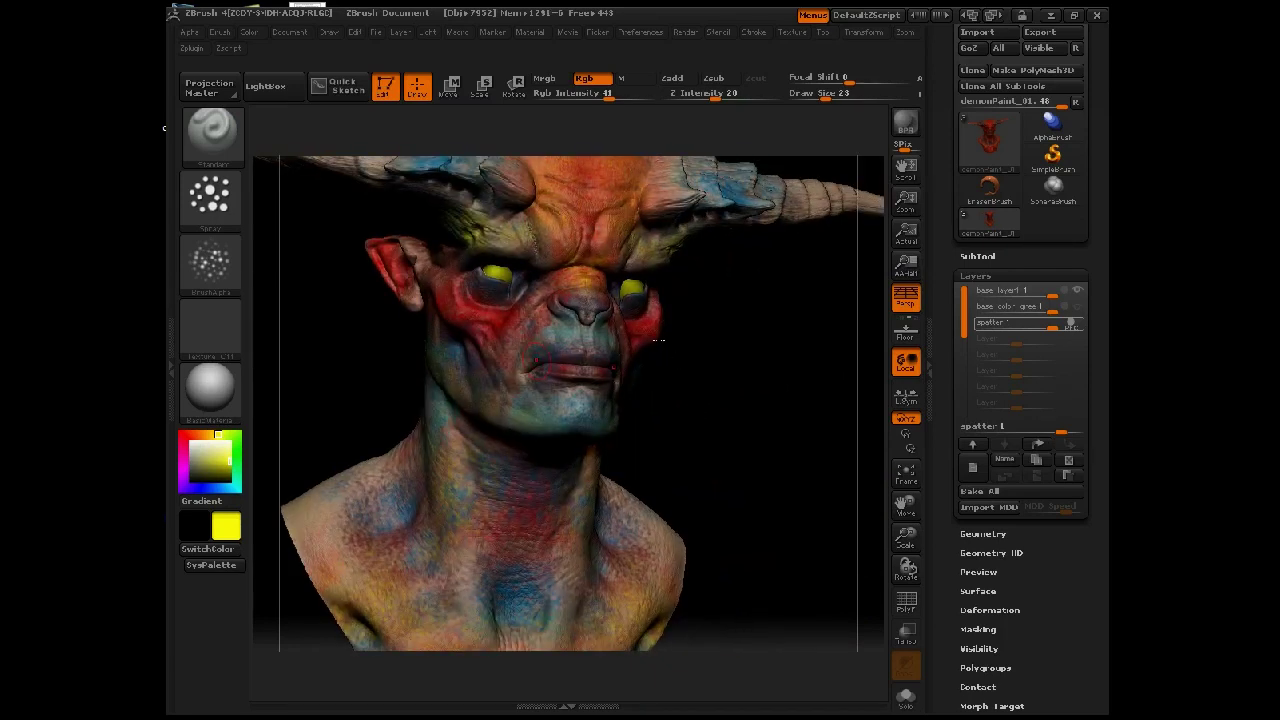
Reposition the application window and enlarge it slightly in both directions
key("f")
left_click_drag(714, 166, 664, 371)
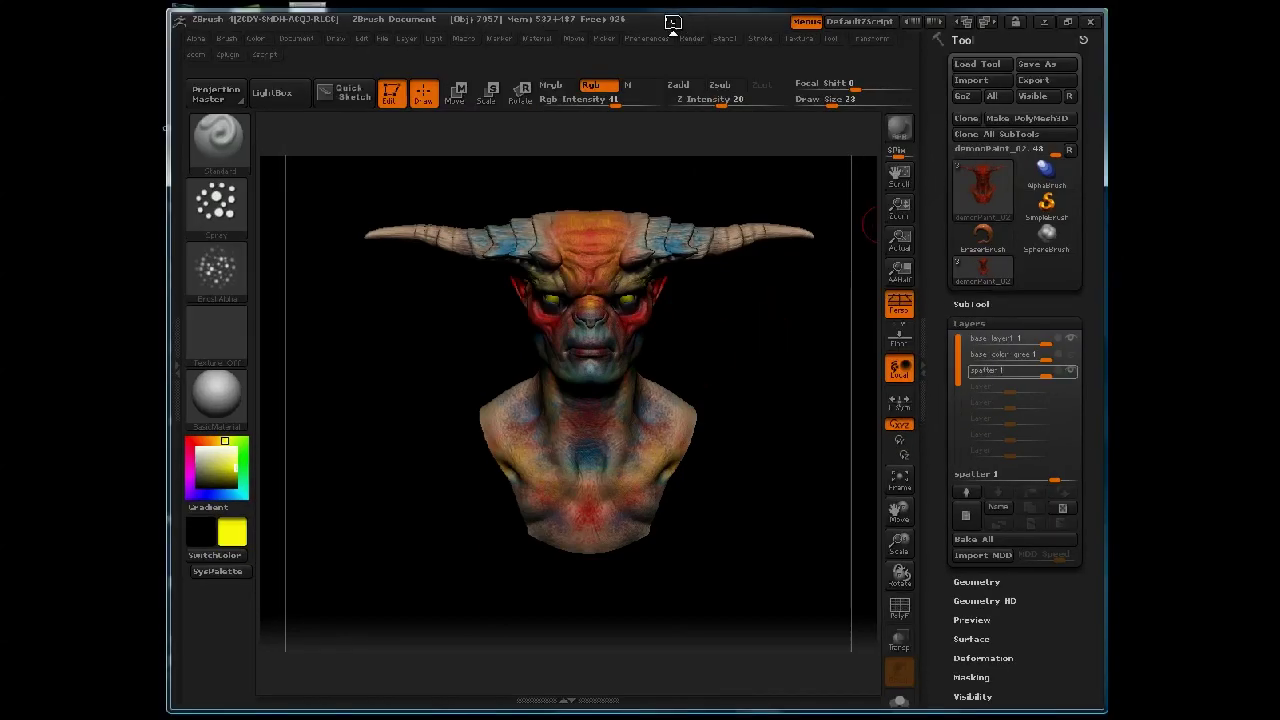
left_click_drag(625, 20, 617, 7)
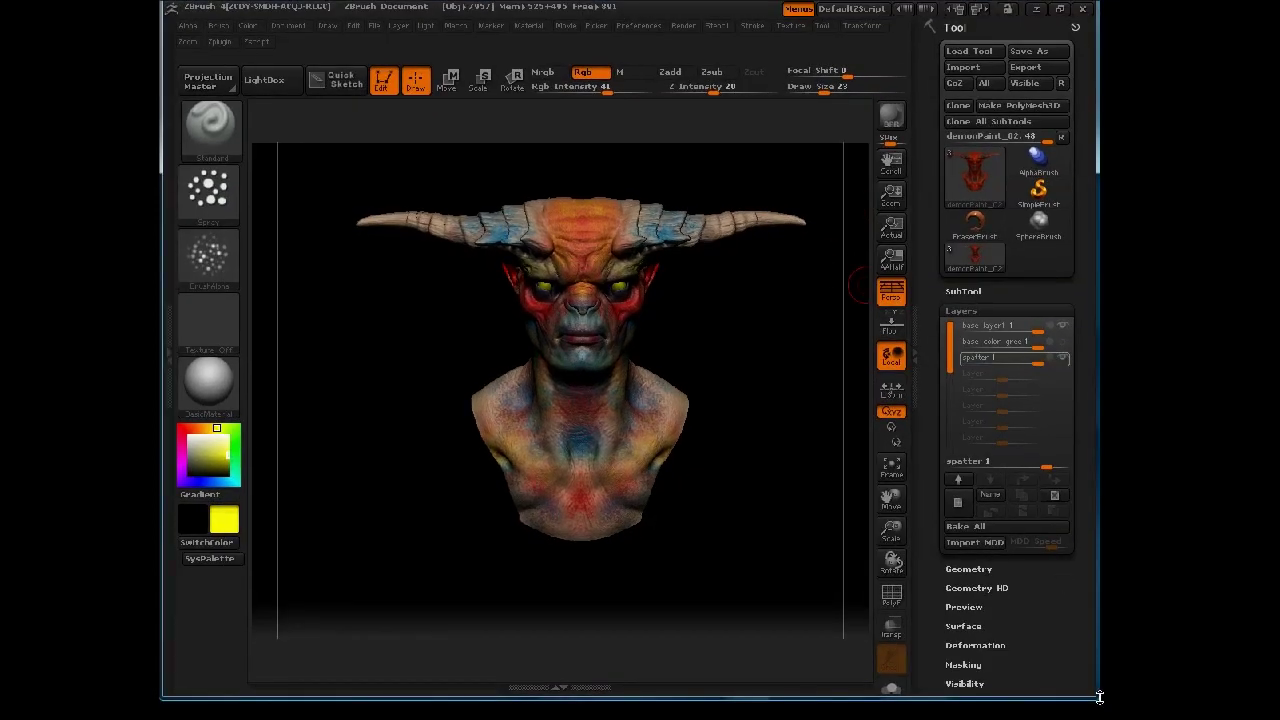
left_click_drag(1100, 697, 1118, 717)
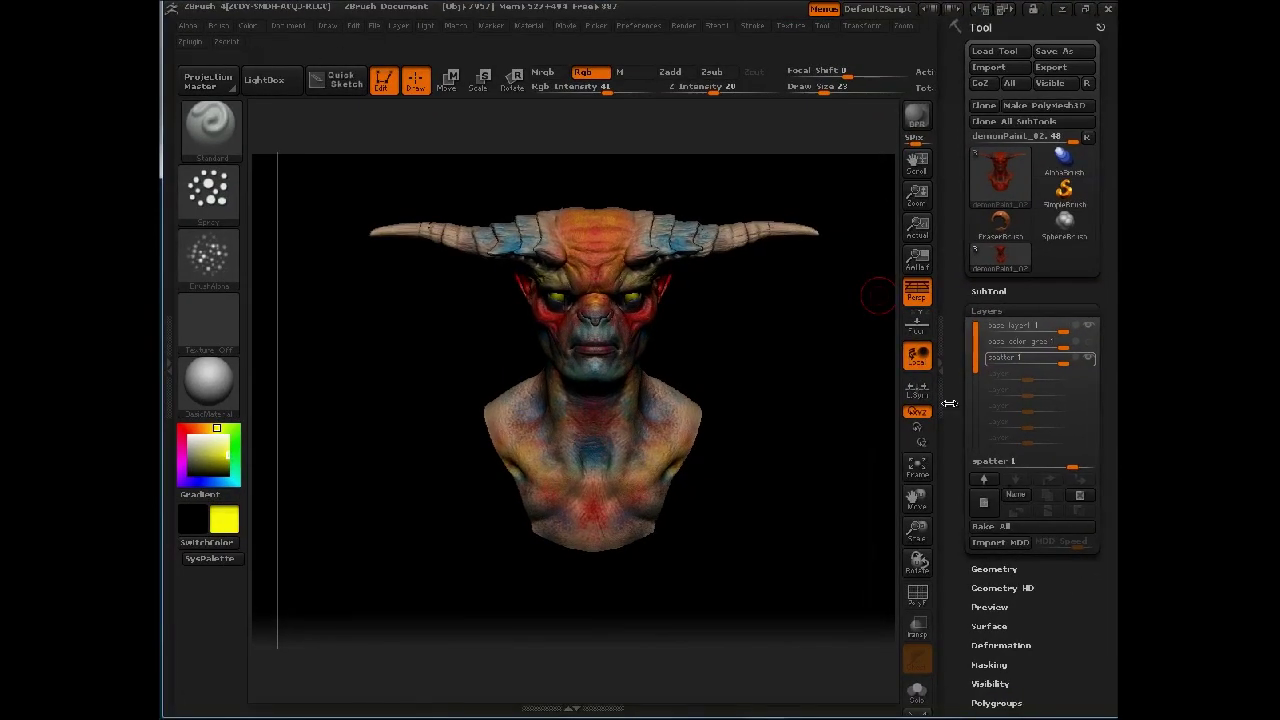
Examine the spattered skin colours on the whole bust from the front and both sides
mouse_move(1091, 361)
left_click_drag(824, 340, 820, 334)
mouse_move(1090, 360)
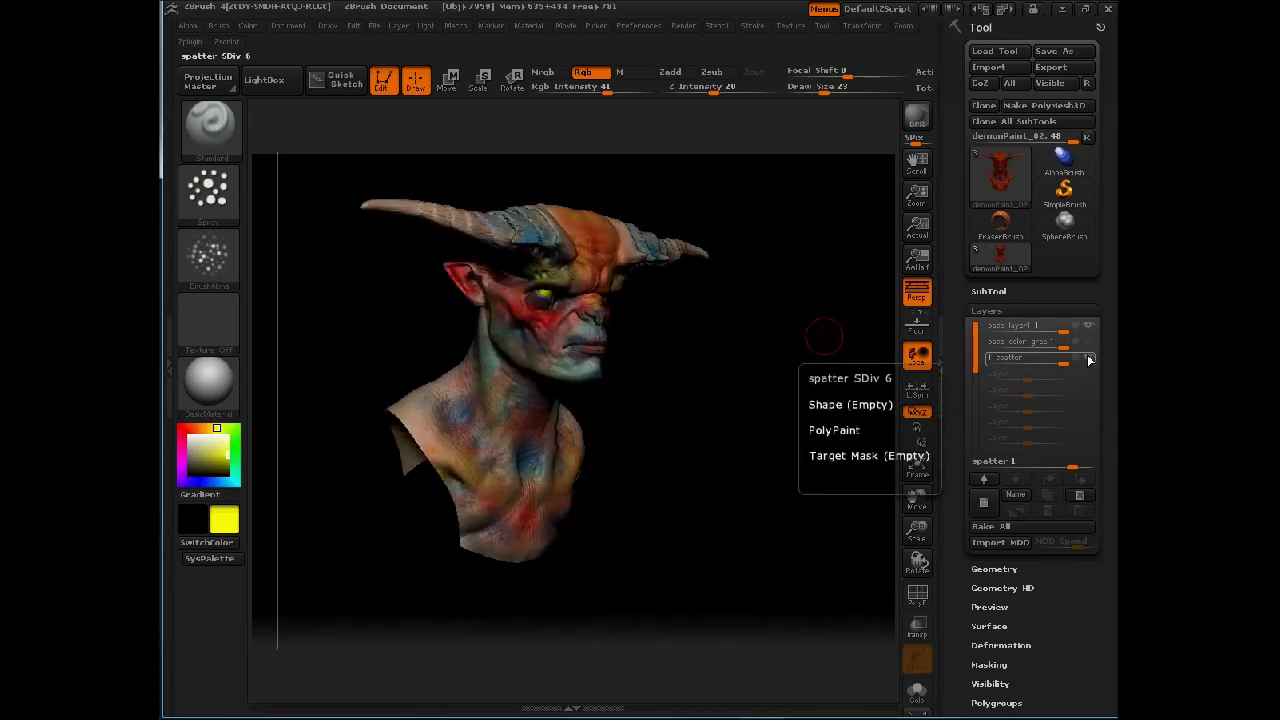
mouse_move(709, 309)
left_mouse_down()
mouse_move(757, 309)
mouse_move(662, 305)
mouse_move(708, 303)
mouse_move(688, 306)
left_mouse_up()
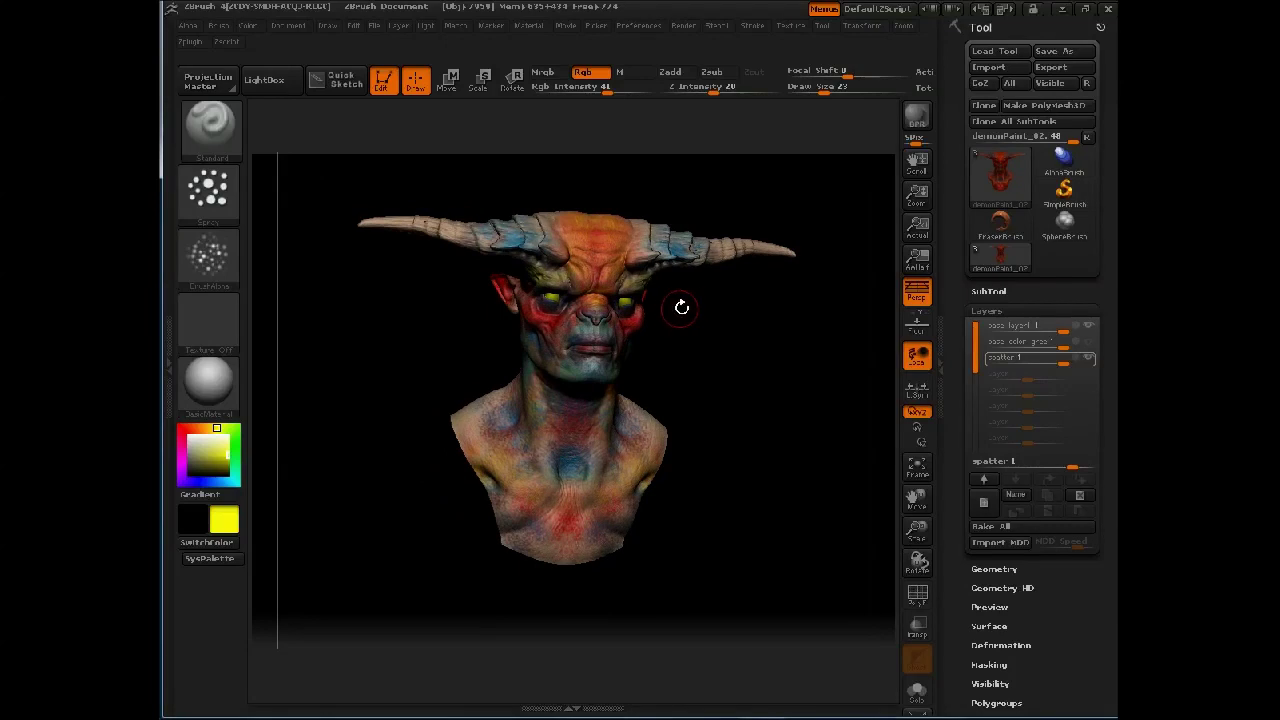
key("f")
mouse_move(739, 355)
left_mouse_down()
mouse_move(695, 356)
mouse_move(746, 345)
left_mouse_up()
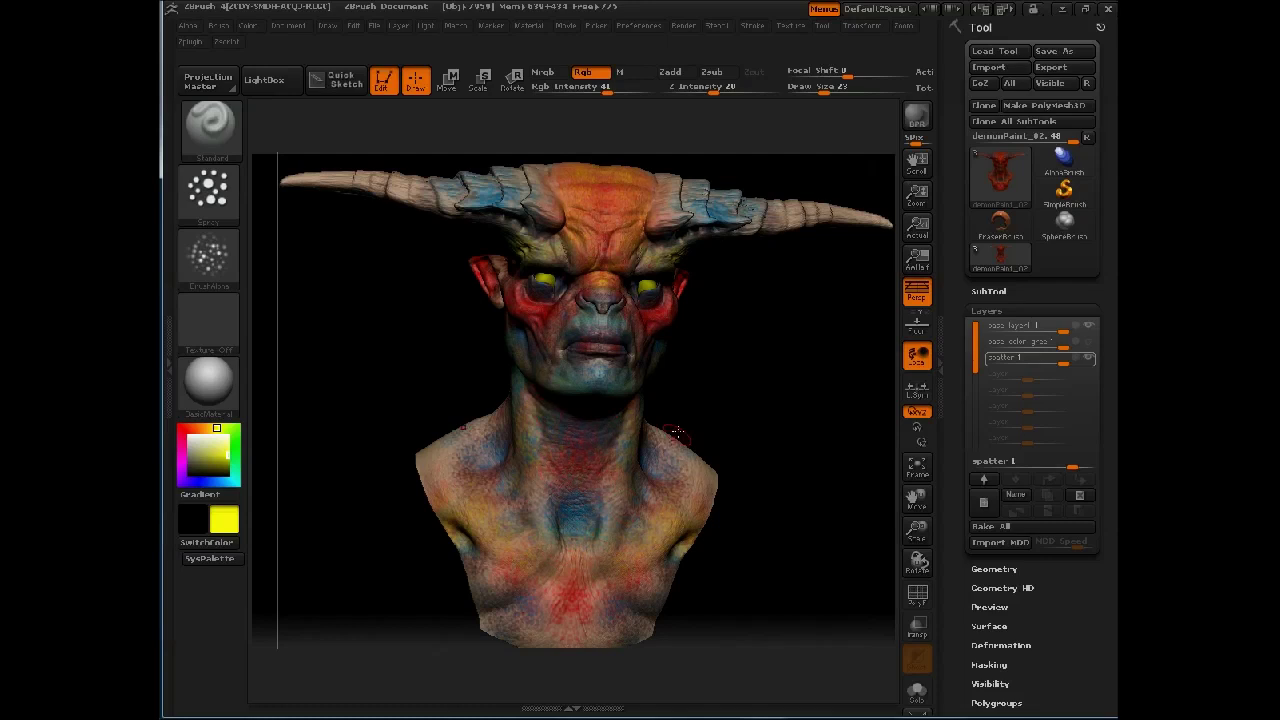
mouse_move(751, 346)
left_mouse_down()
mouse_move(773, 356)
mouse_move(692, 340)
mouse_move(783, 363)
mouse_move(733, 365)
mouse_move(693, 337)
mouse_move(777, 354)
mouse_move(757, 366)
mouse_move(763, 334)
left_mouse_up()
mouse_move(443, 360)
left_mouse_down()
mouse_move(484, 360)
mouse_move(466, 345)
mouse_move(488, 393)
mouse_move(460, 366)
mouse_move(411, 371)
mouse_move(437, 366)
left_mouse_up()
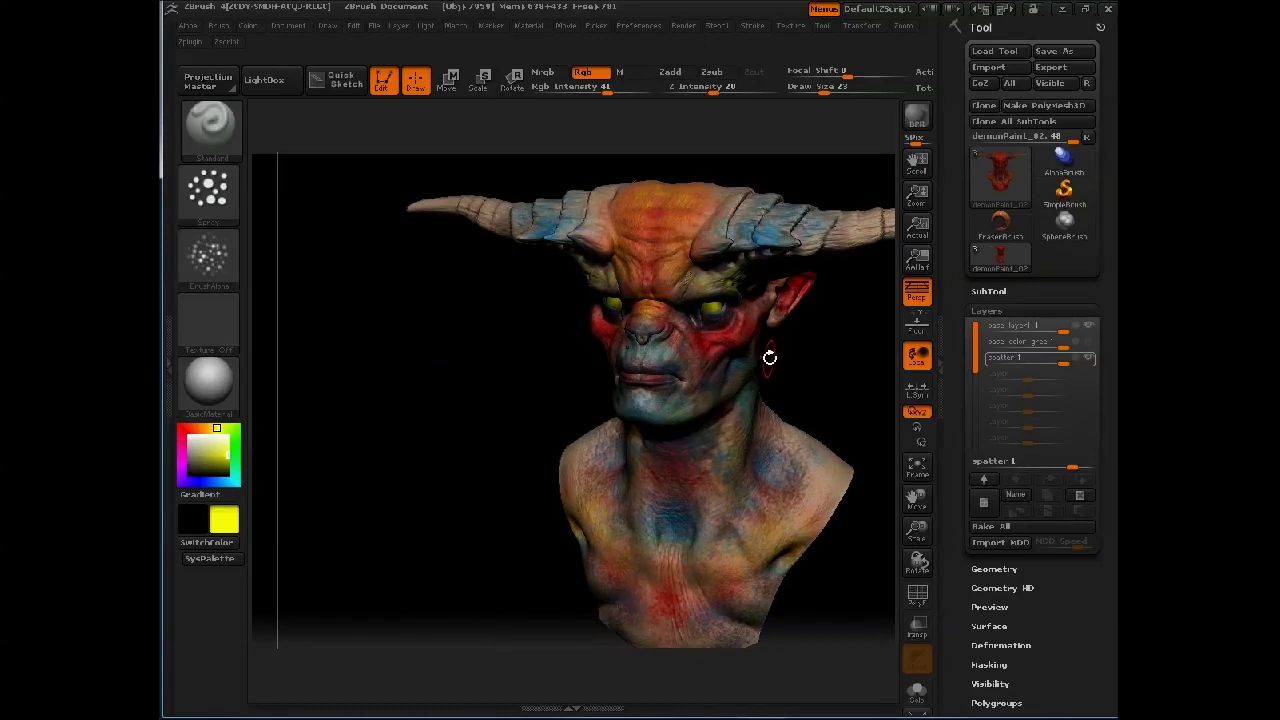